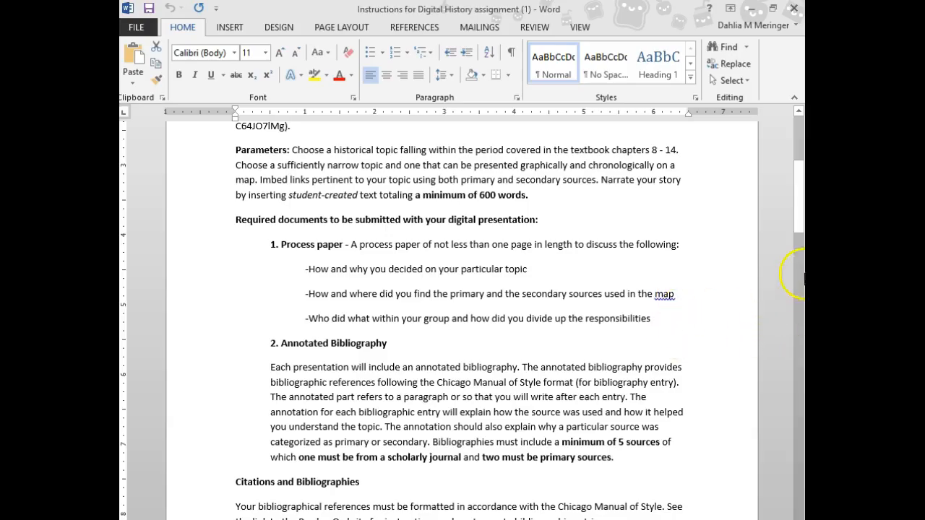
- Review the Digital History assignment instructions, covering the parameters, required documents, primary and secondary sources, and grading rubric
mouse_move(798, 214)
mouse_down()
mouse_move(797, 173)
mouse_move(801, 212)
mouse_up()
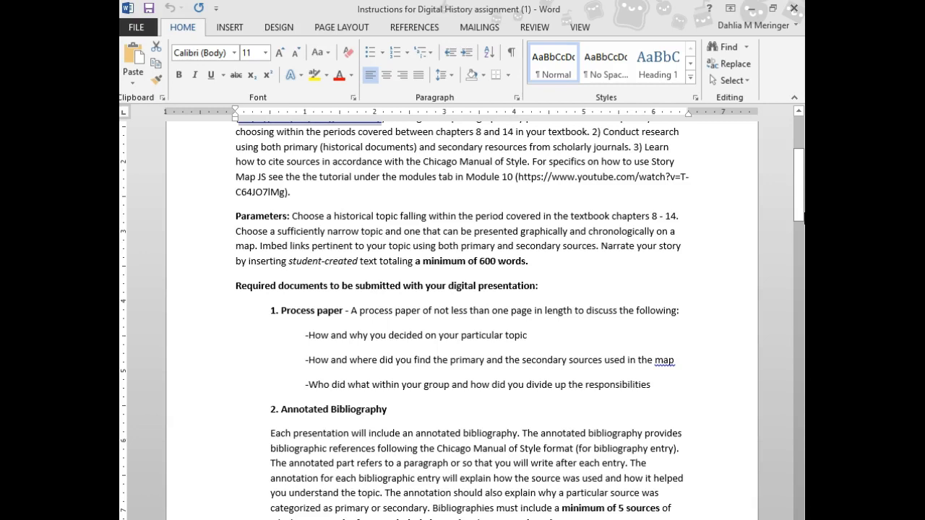
drag(799, 176, 800, 278)
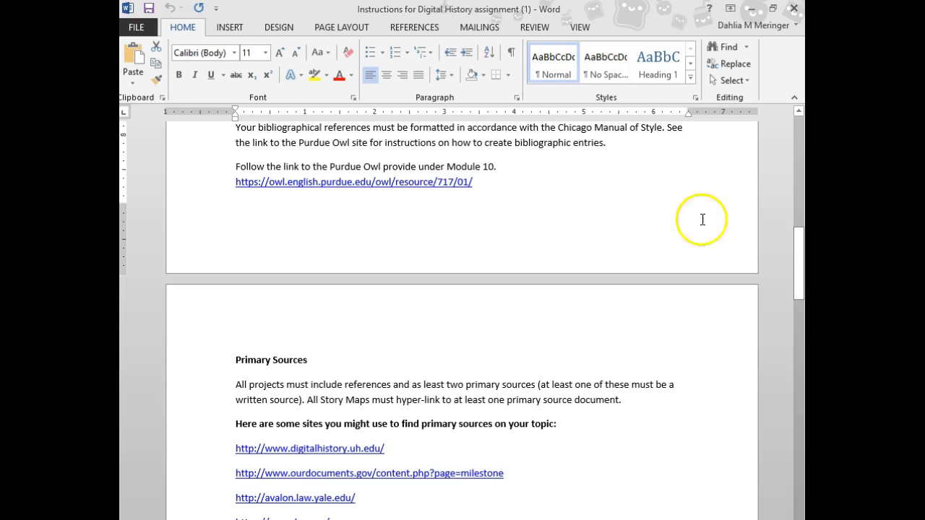
drag(802, 263, 802, 289)
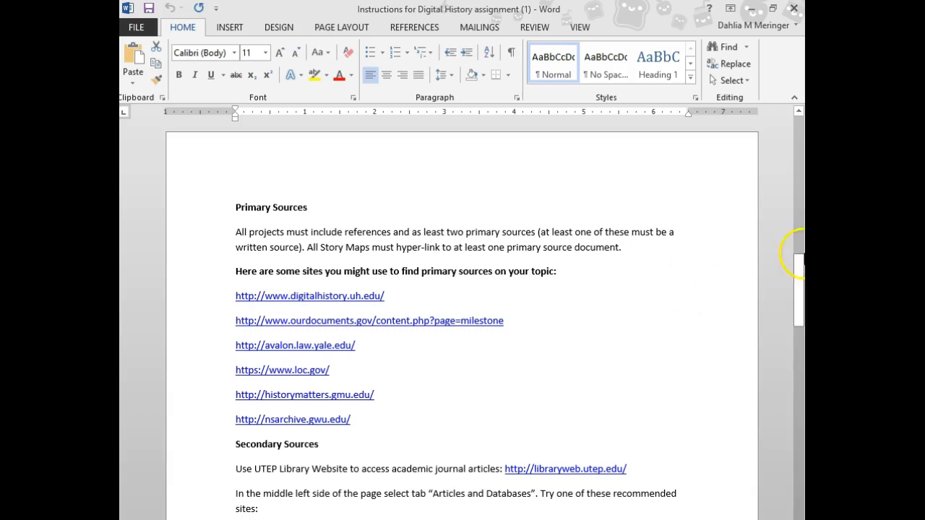
drag(801, 269, 801, 301)
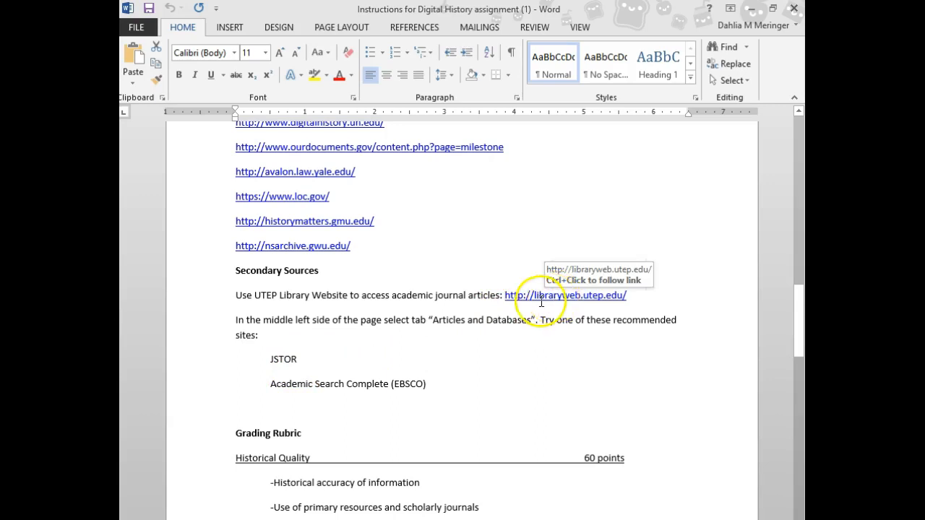
click(508, 482)
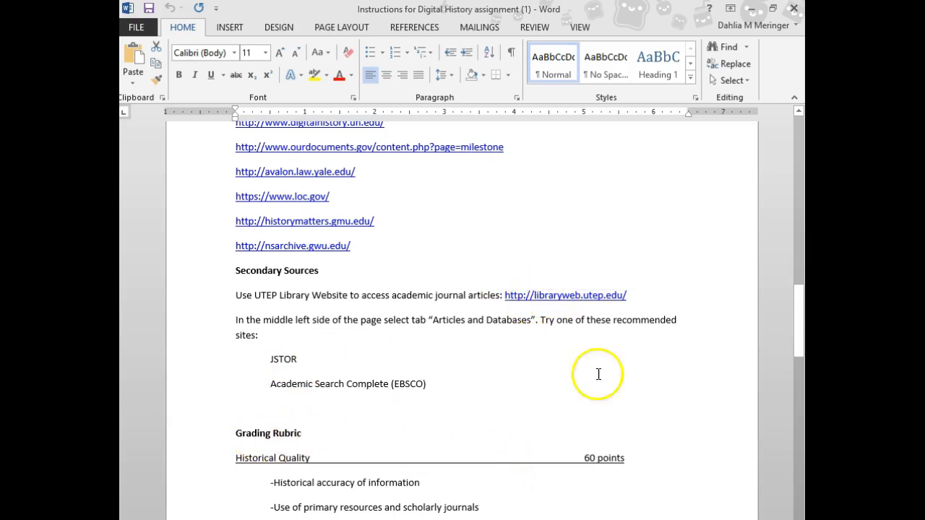
drag(798, 310, 801, 119)
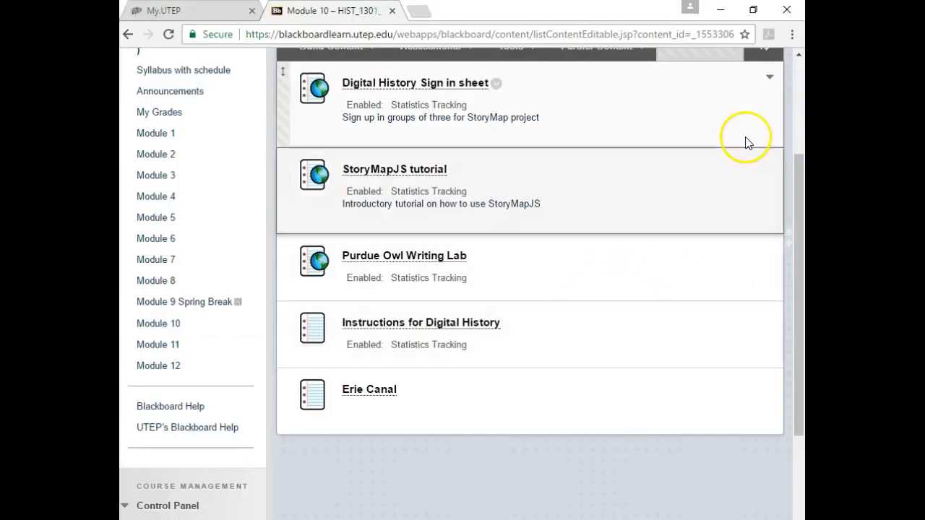
key(alt+Tab)
key(alt+Tab)
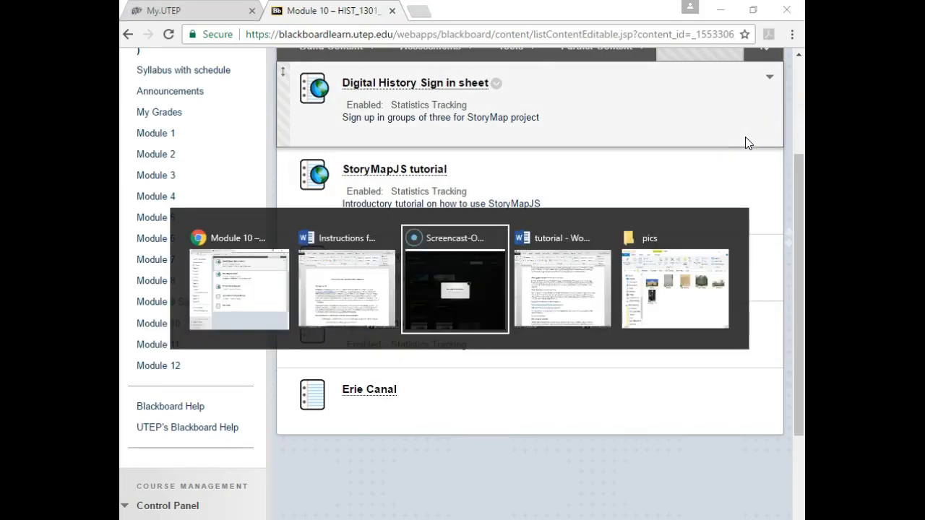
key(Tab)
key(Tab)
key(Tab)
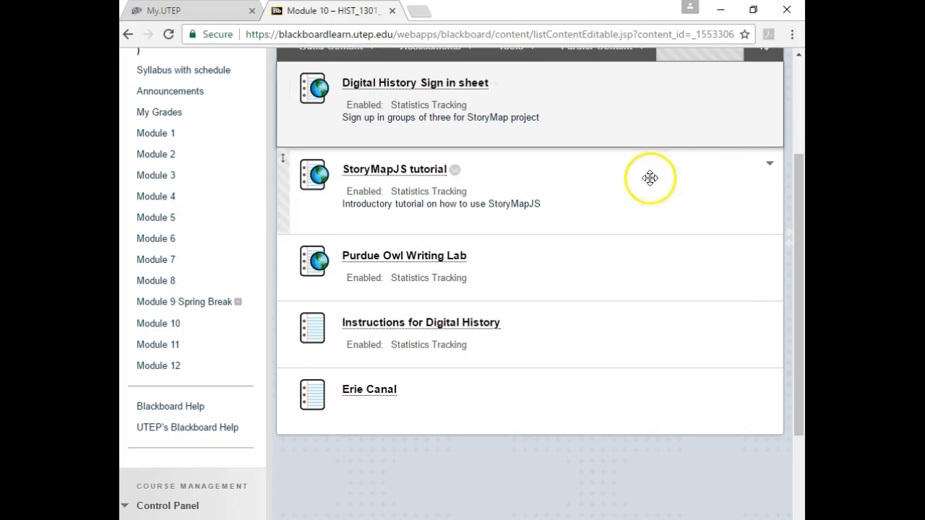
key(alt+Tab)
key(Tab)
key(Tab)
key(Tab)
key(Tab)
key(Tab)
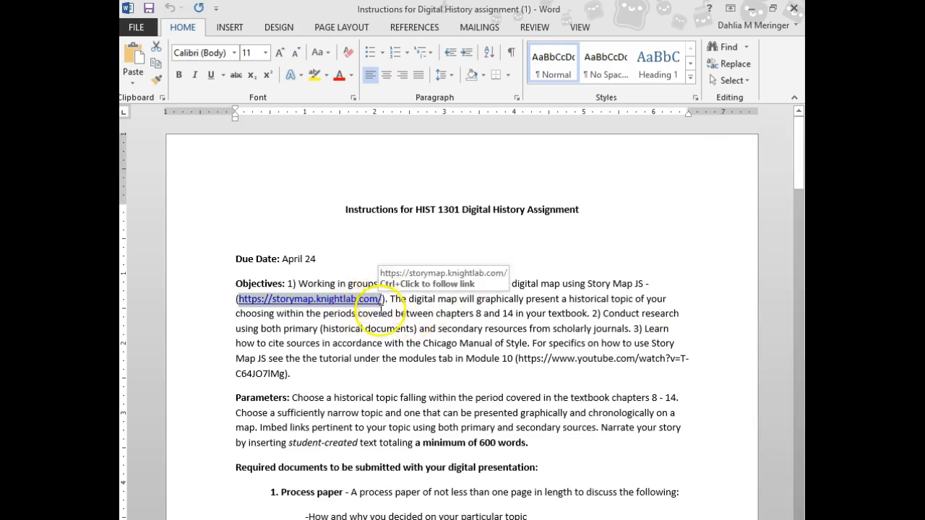
click(238, 299)
drag(239, 299, 381, 300)
key(ctrl+c)
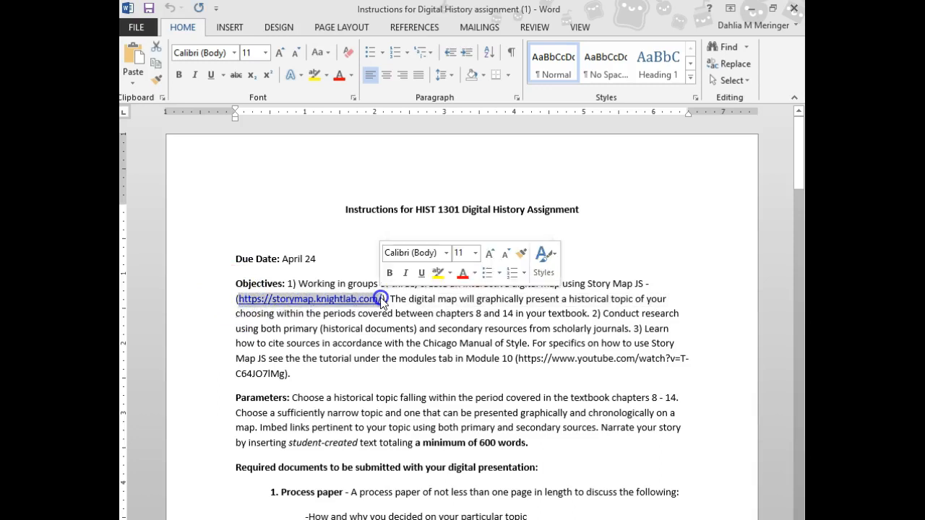
- Switch to Chrome and load the copied StoryMapJS address in a new tab
key(alt+Tab)
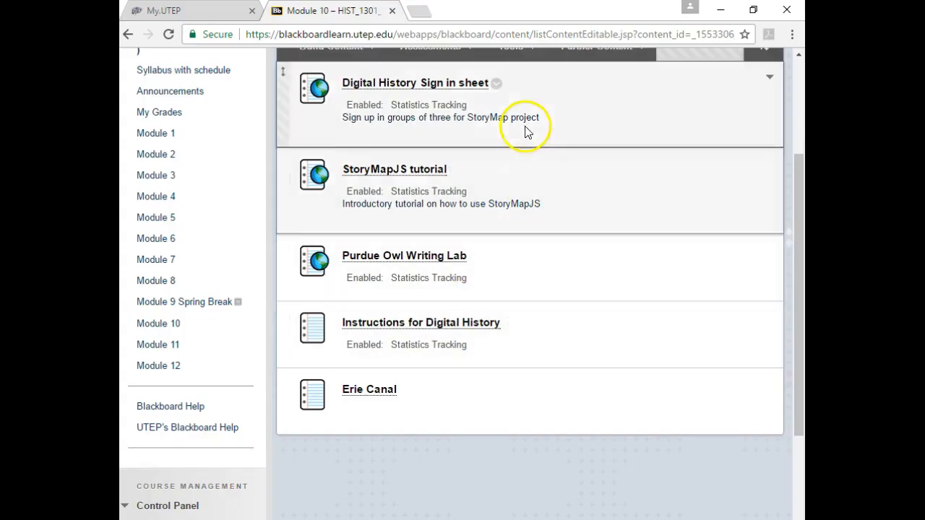
click(419, 11)
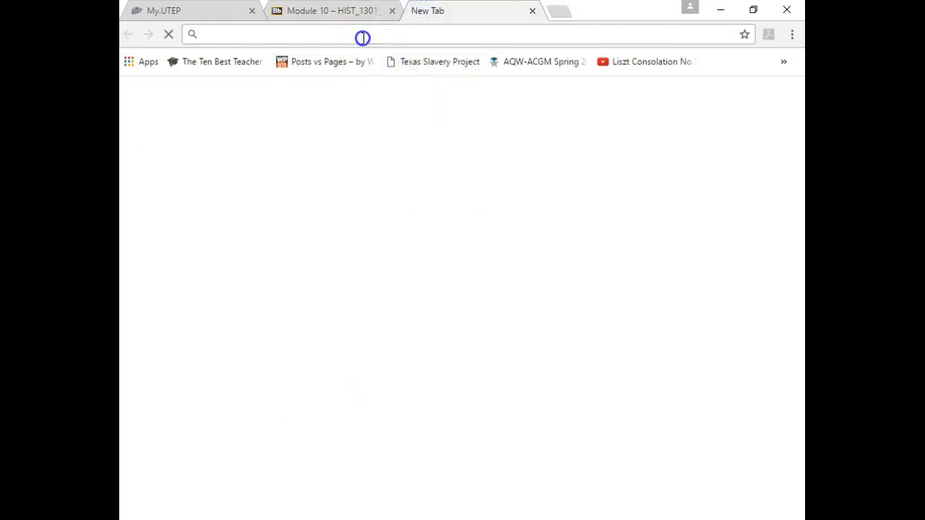
key(ctrl+v)
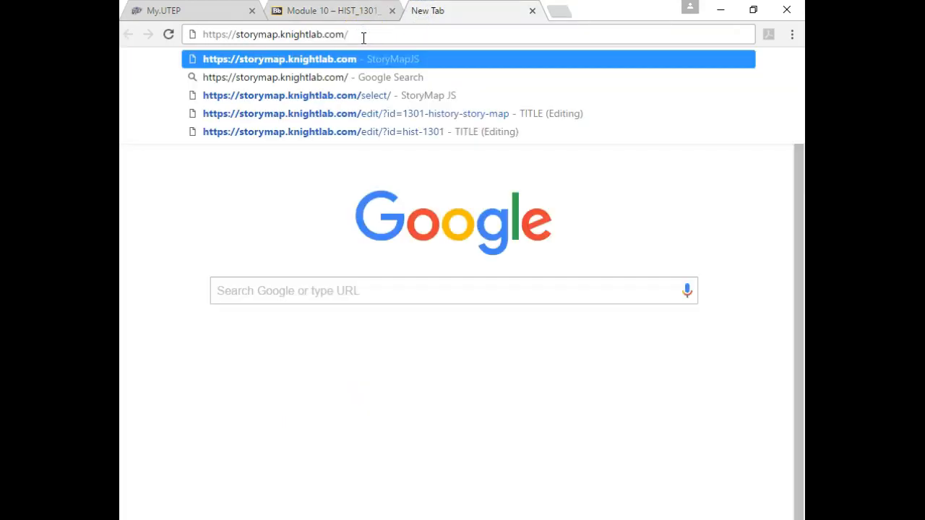
key(Return)
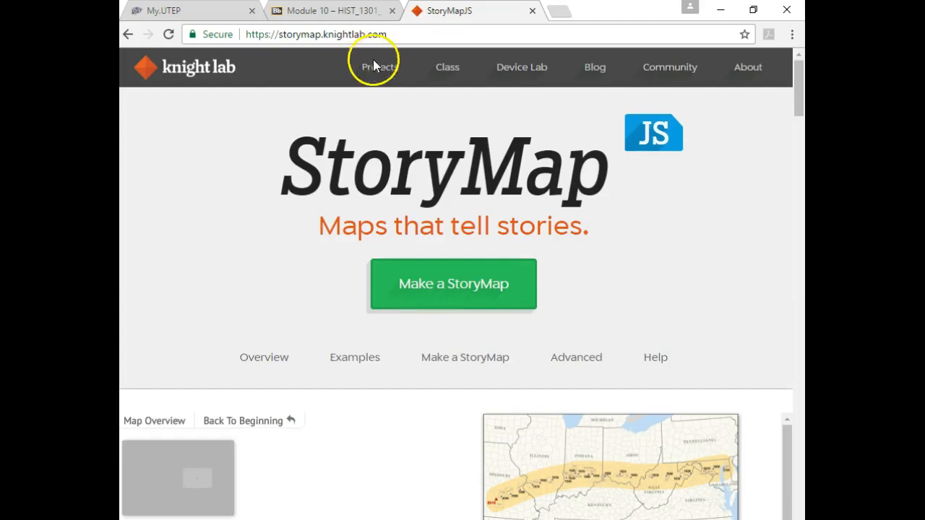
- Start making a StoryMap and create a new one named "Practice 1301 Story Map"
click(448, 289)
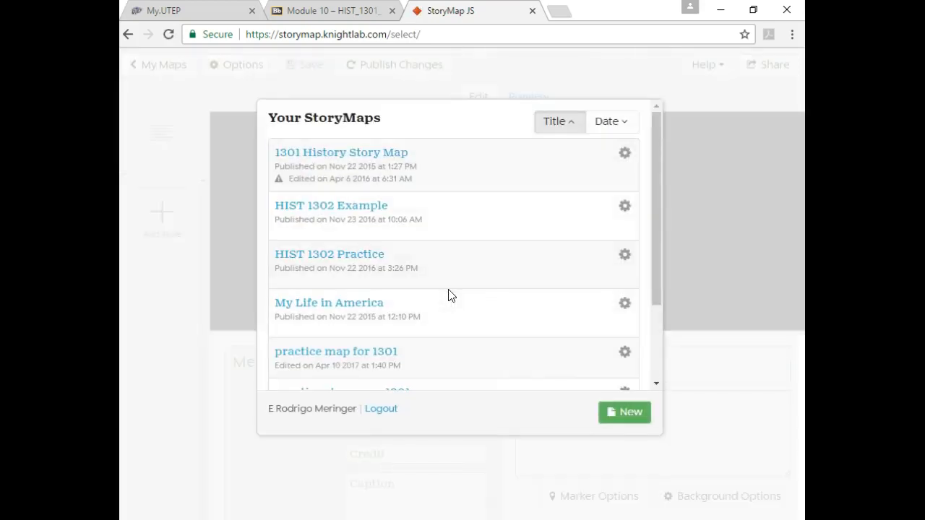
click(620, 413)
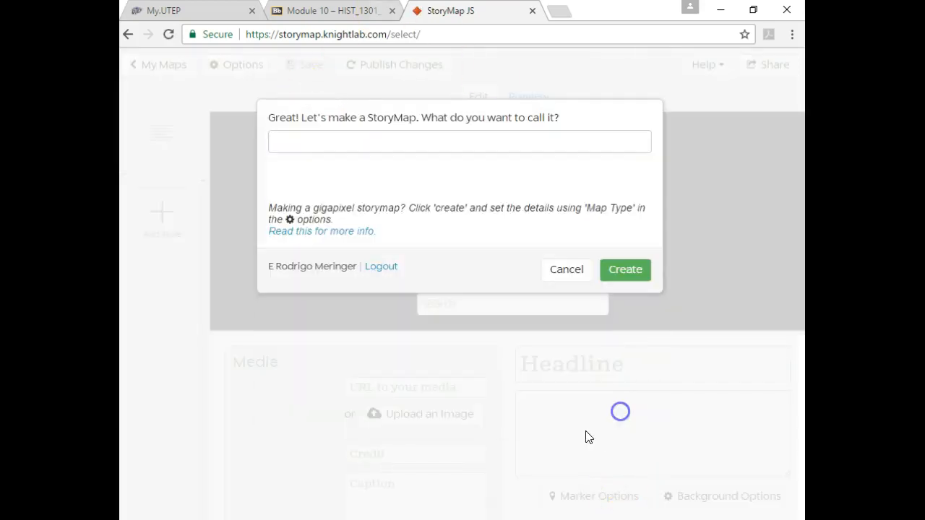
click(315, 136)
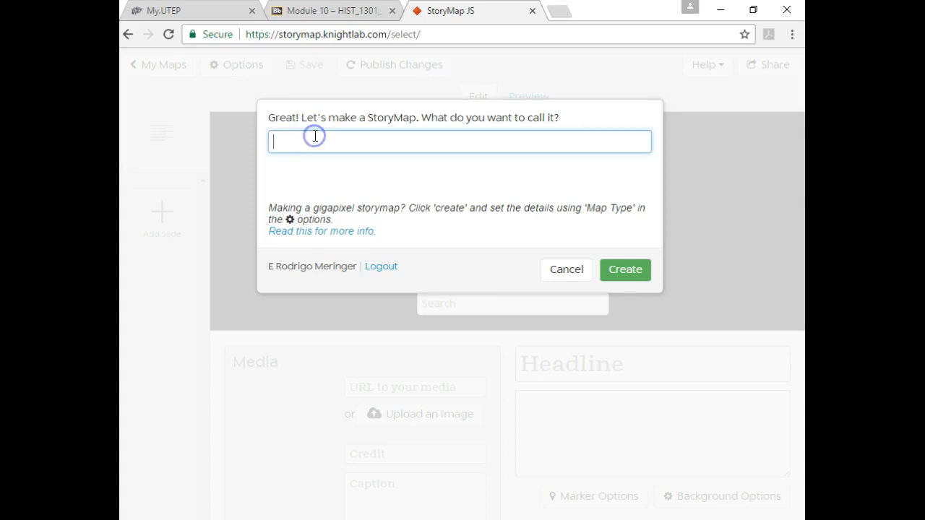
text(Practice 1301 Story )
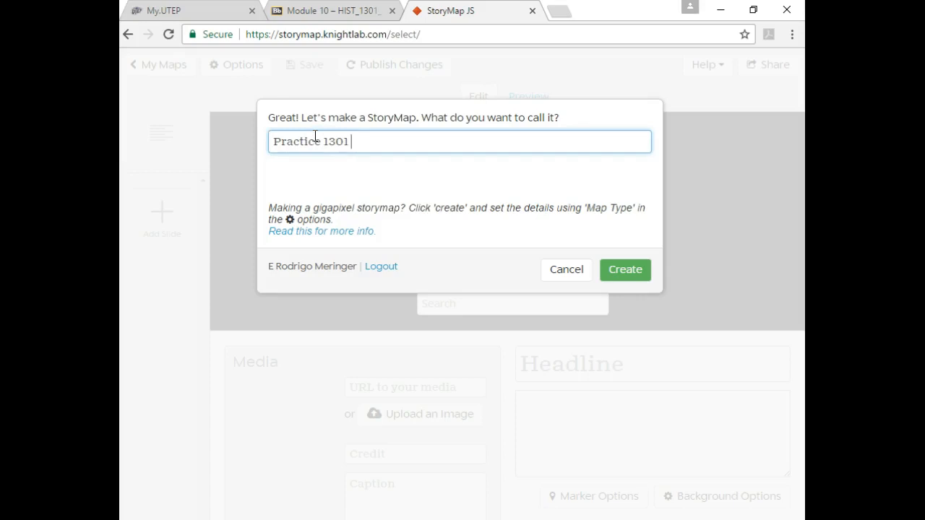
text(Map)
click(608, 280)
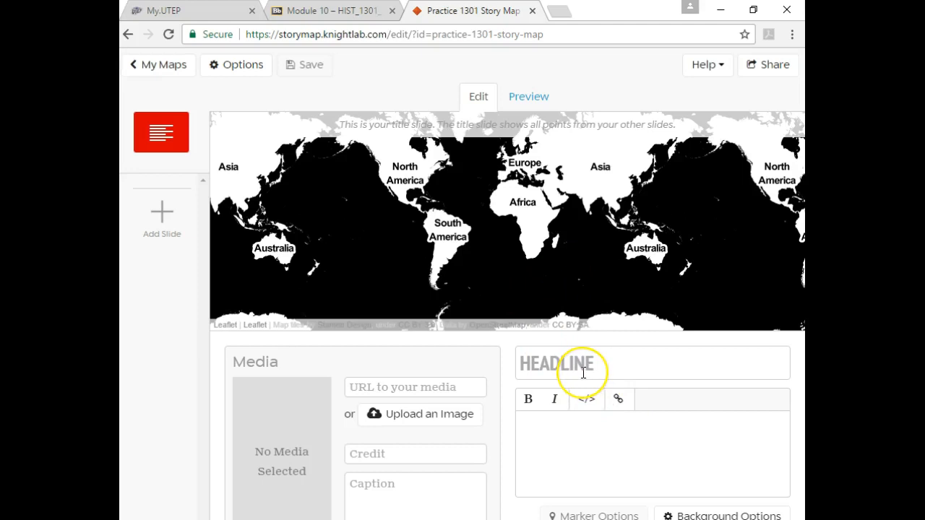
- Switch to the tutorial document in Word and go to its title slide text
click(590, 365)
key(alt+Tab)
key(Tab)
key(Tab)
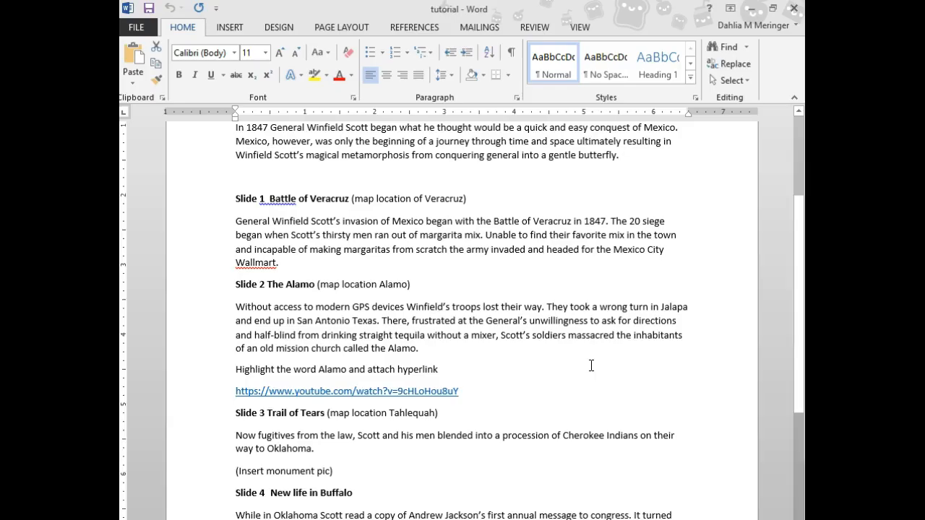
drag(797, 215, 801, 168)
click(629, 246)
shift+click(210, 232)
drag(217, 225, 213, 220)
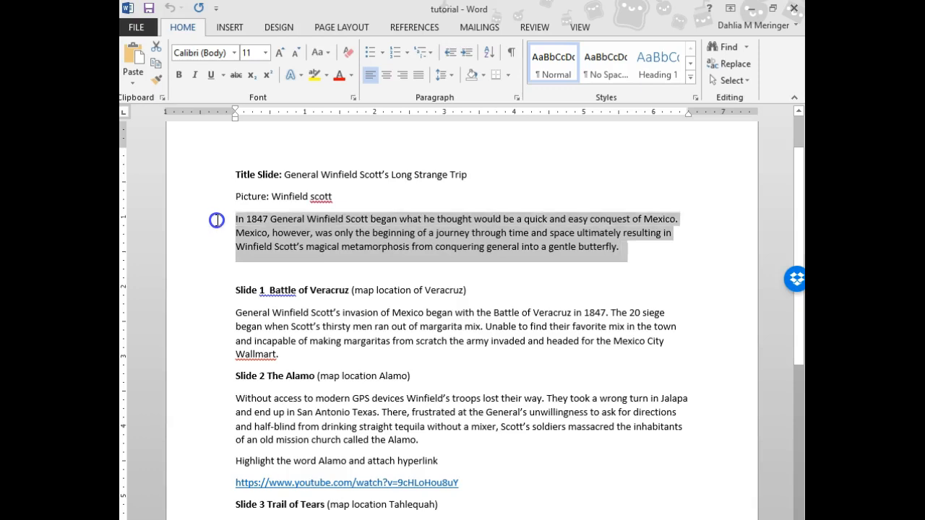
key(alt+Tab)
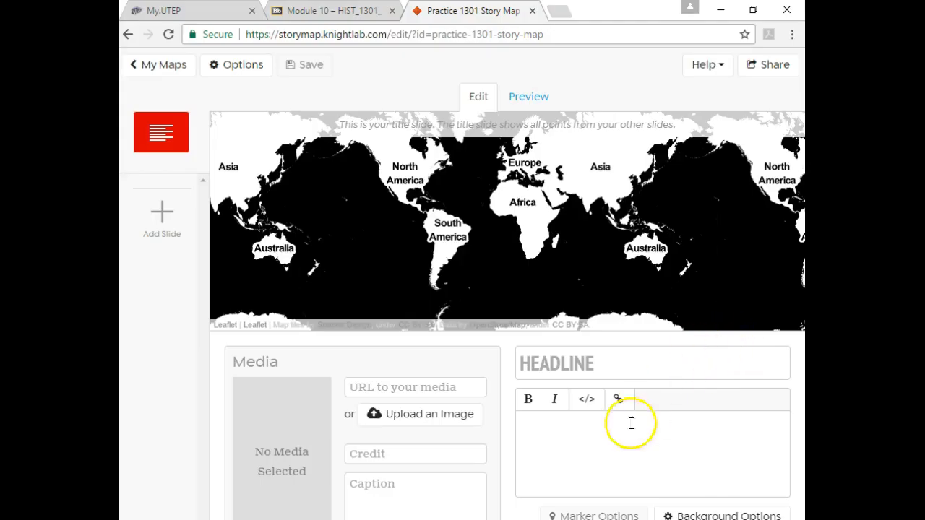
key(alt+Tab)
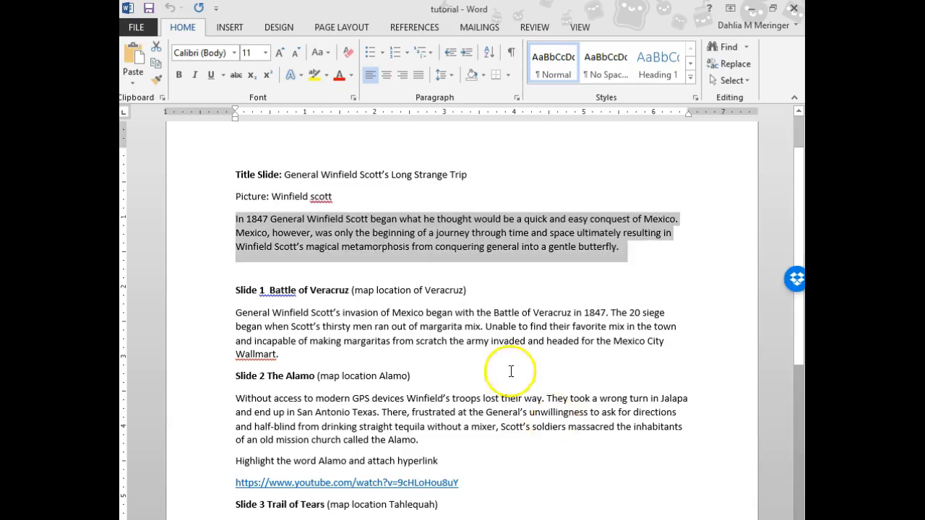
- Copy "General Winfield Scott's Long Strange Trip" from the tutorial document into the title slide's headline in the Chrome StoryMap editor
click(352, 181)
drag(467, 176, 298, 174)
key(ctrl+c)
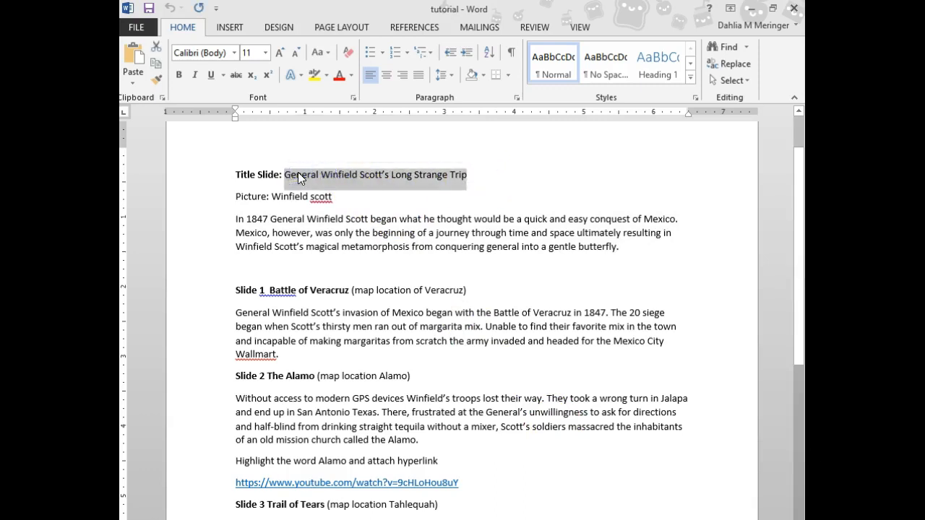
key(alt+Tab)
click(544, 364)
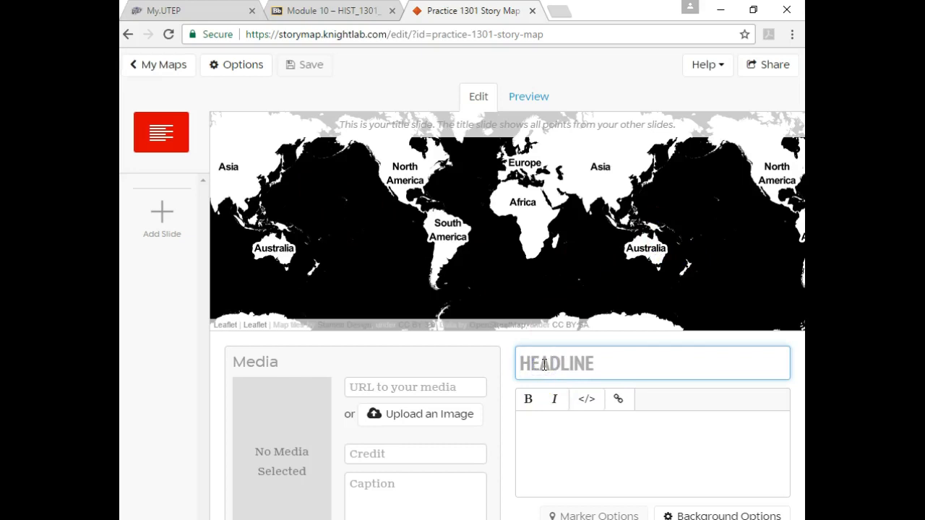
key(ctrl+v)
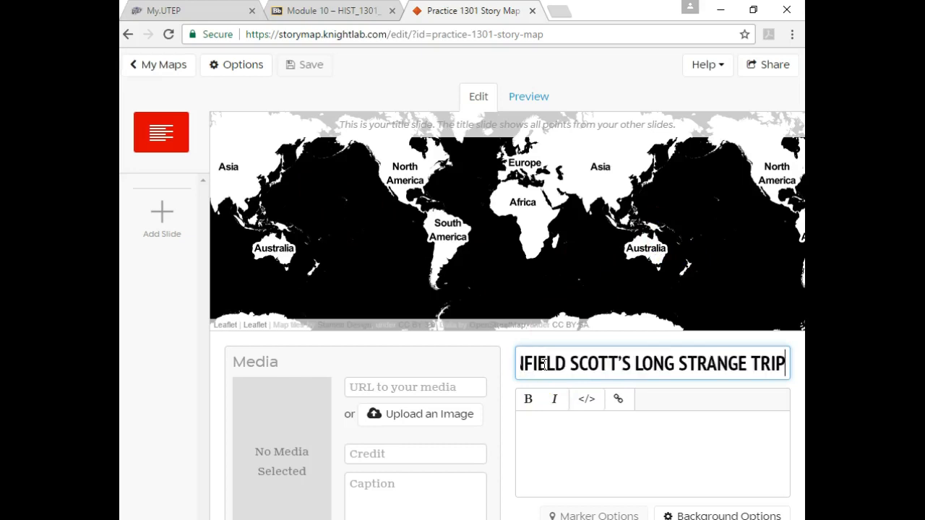
key(Left)
key(Home)
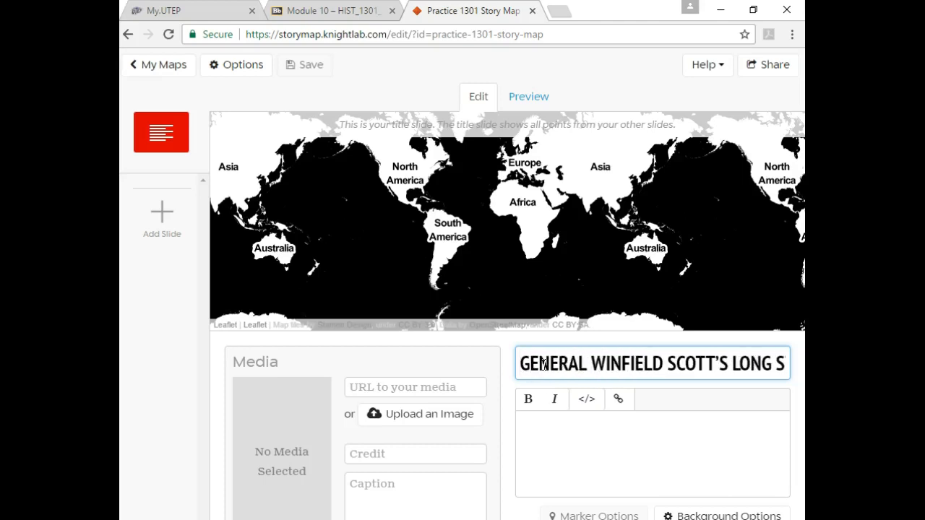
click(161, 133)
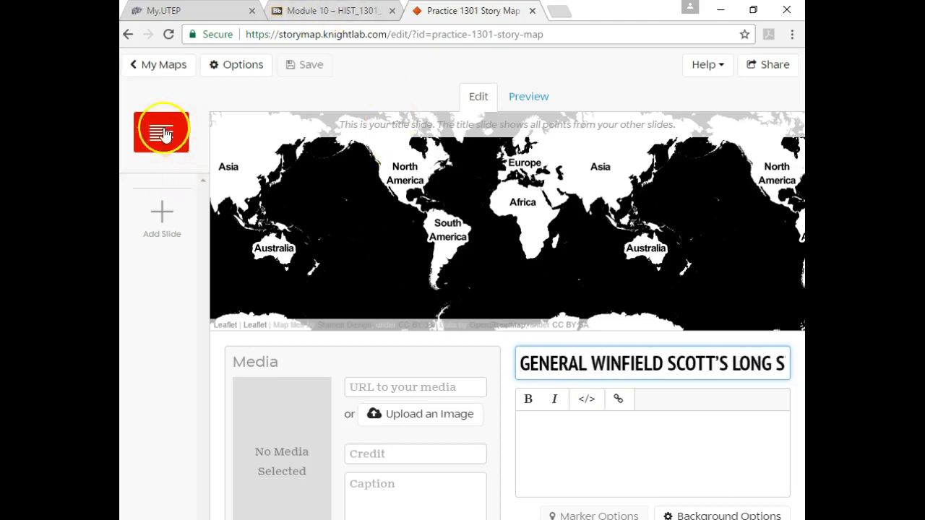
click(691, 349)
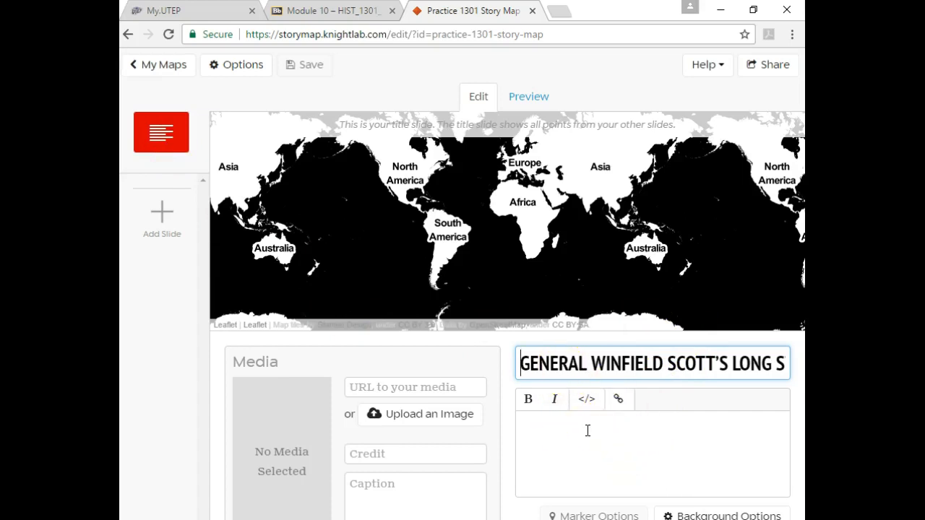
- Copy the introductory paragraph starting "In 1847 General Winfield Scott" from the Word tutorial document into the title slide's body text in Chrome
key(alt+Tab)
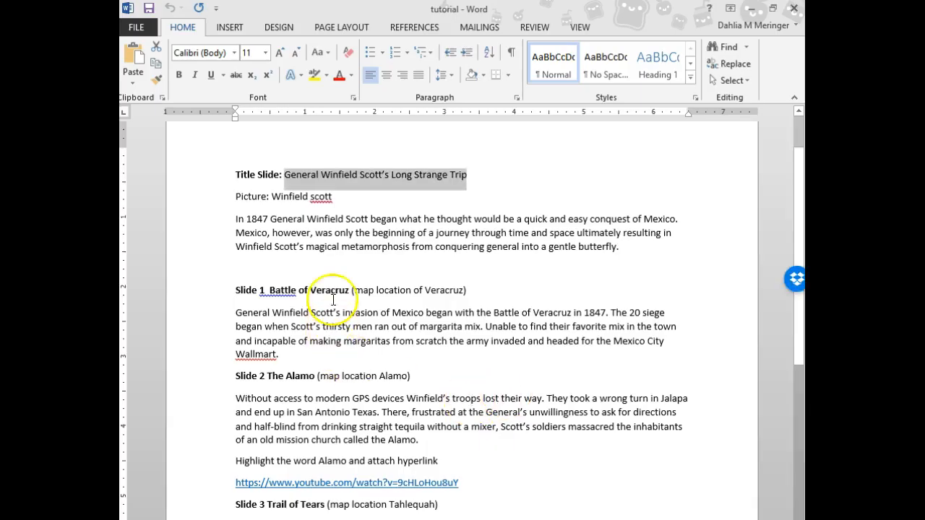
drag(620, 247, 217, 215)
key(ctrl+c)
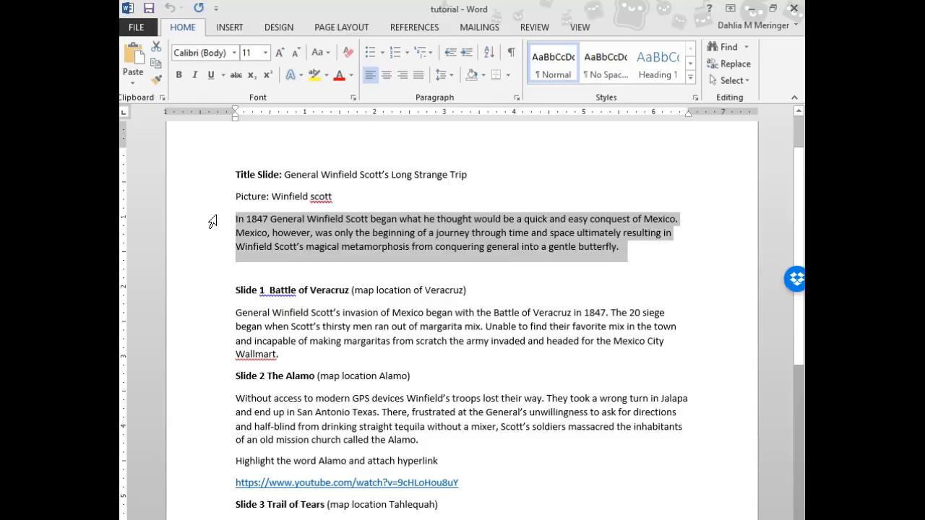
key(alt+Tab)
click(535, 418)
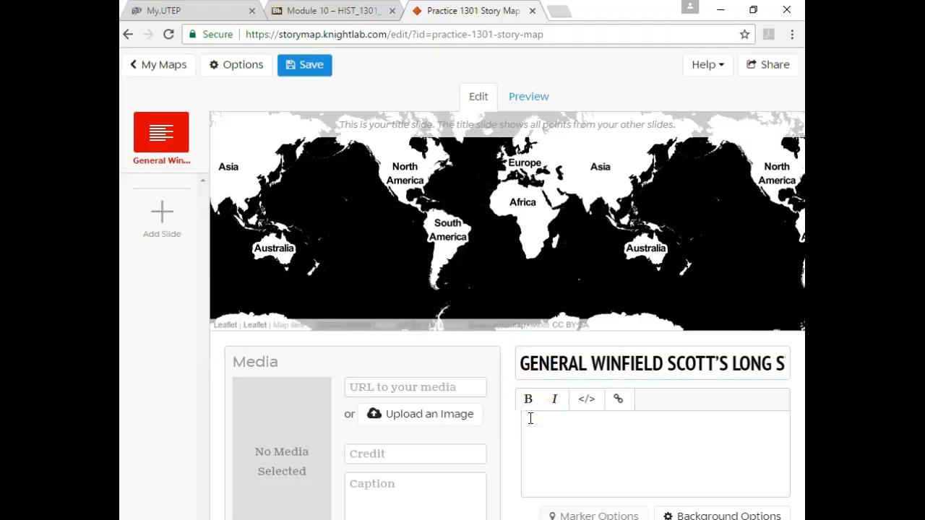
key(ctrl+v)
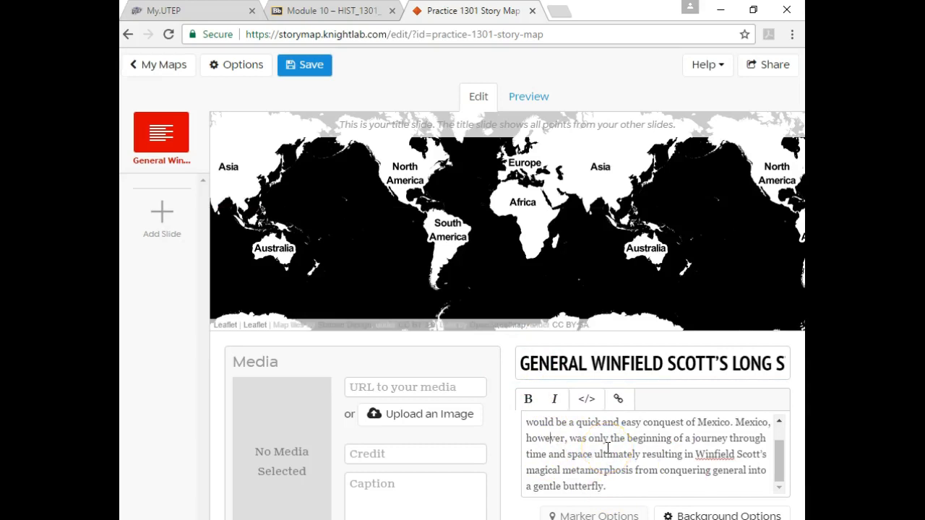
- Upload the winfield scott image from the storymap pics folder as the title slide's media and close the upload dialog
click(432, 416)
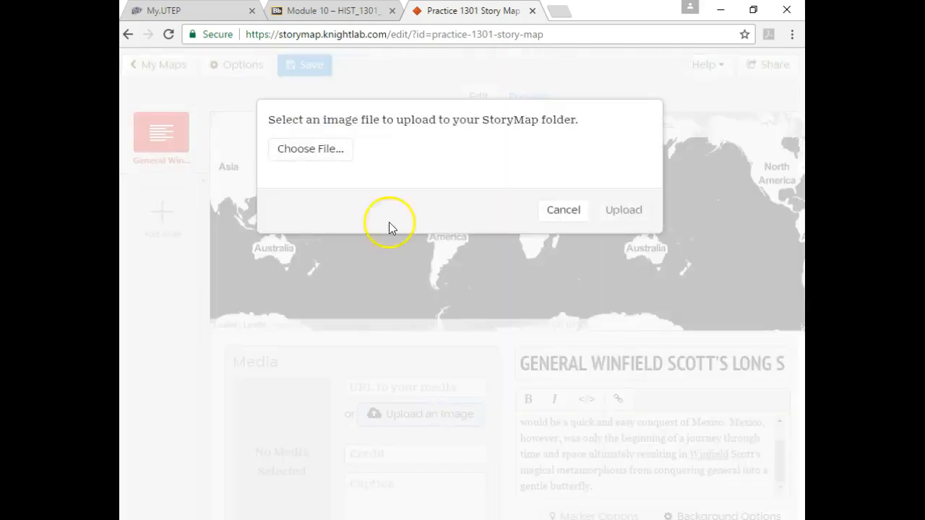
click(309, 149)
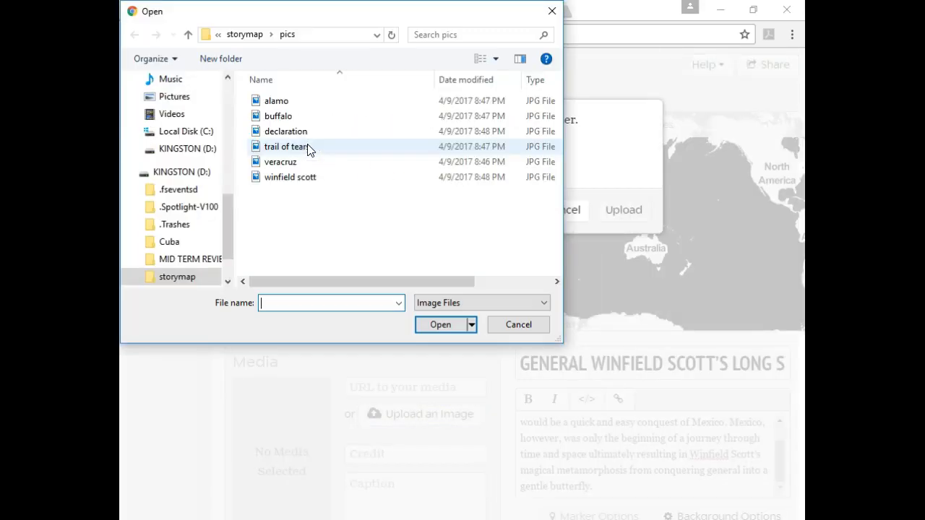
click(245, 34)
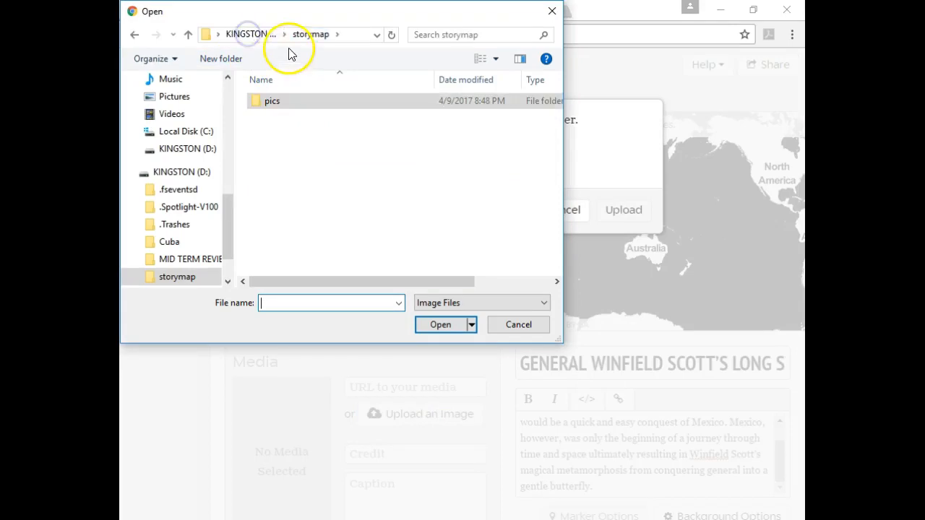
double_click(276, 105)
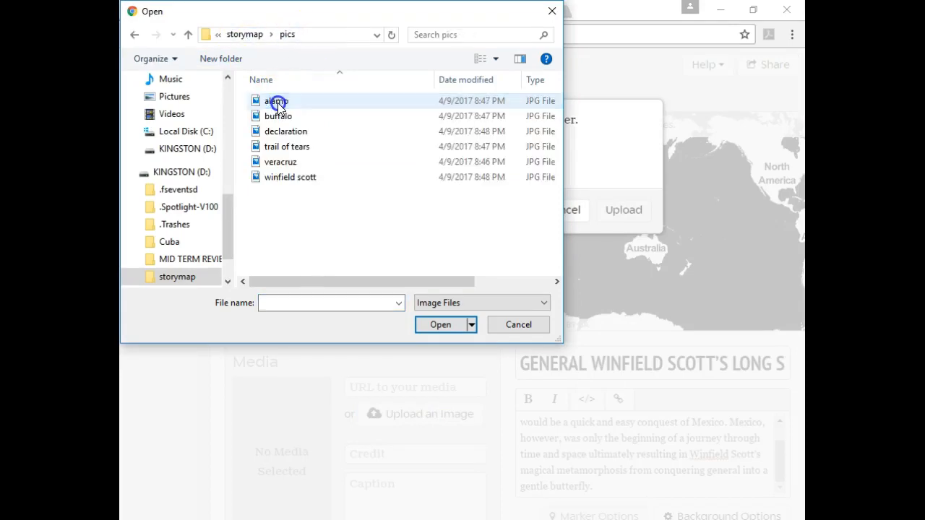
click(289, 177)
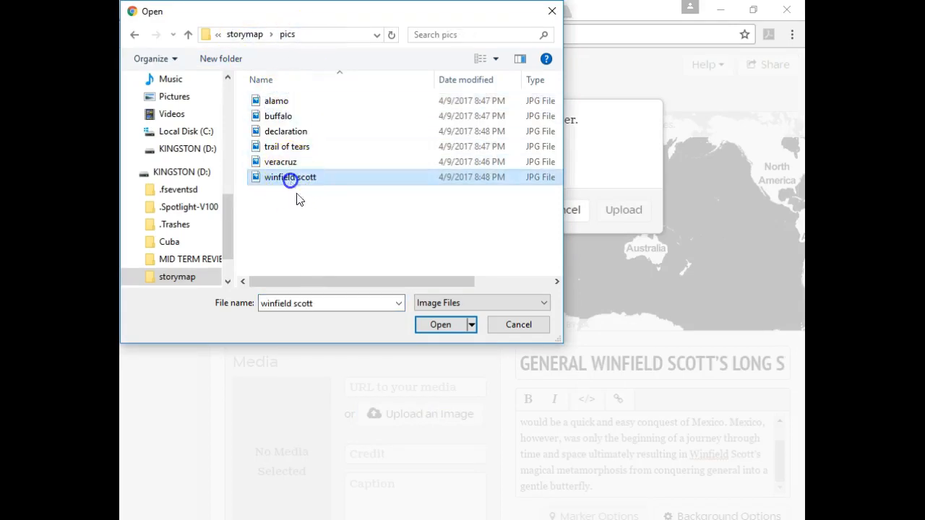
click(438, 326)
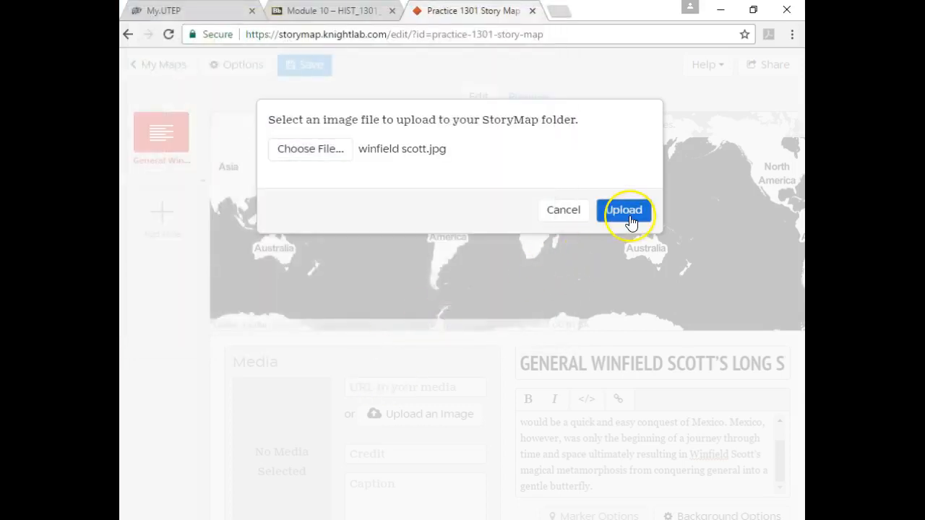
click(626, 215)
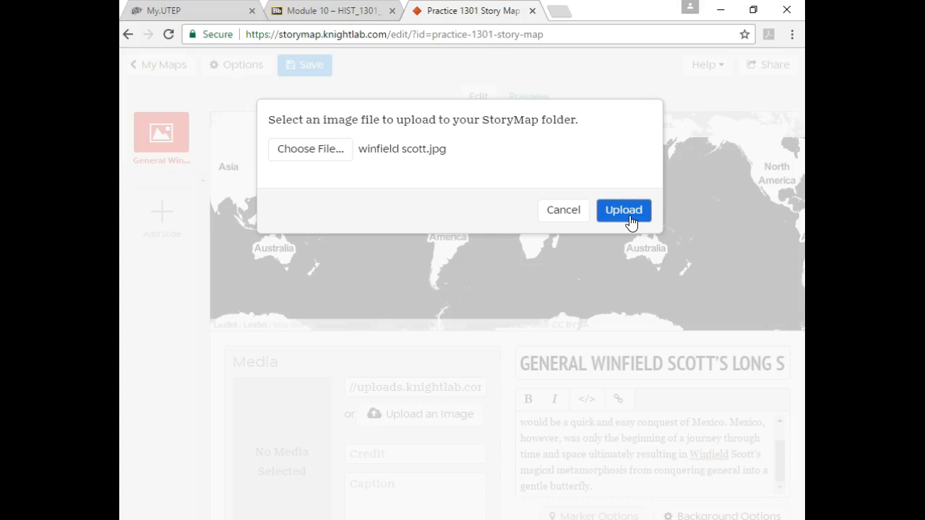
click(585, 211)
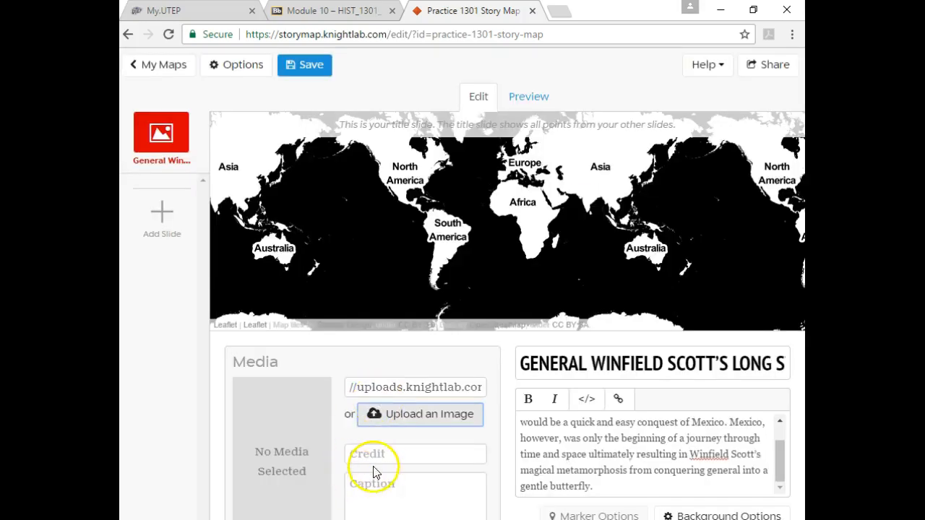
- Caption the title slide's image "This is Winfield Scott" and save the StoryMap
click(387, 488)
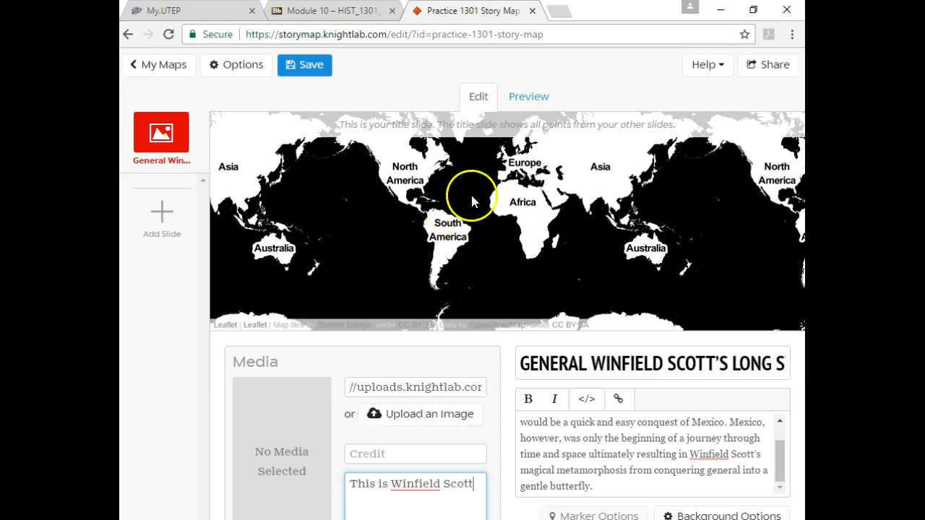
click(316, 67)
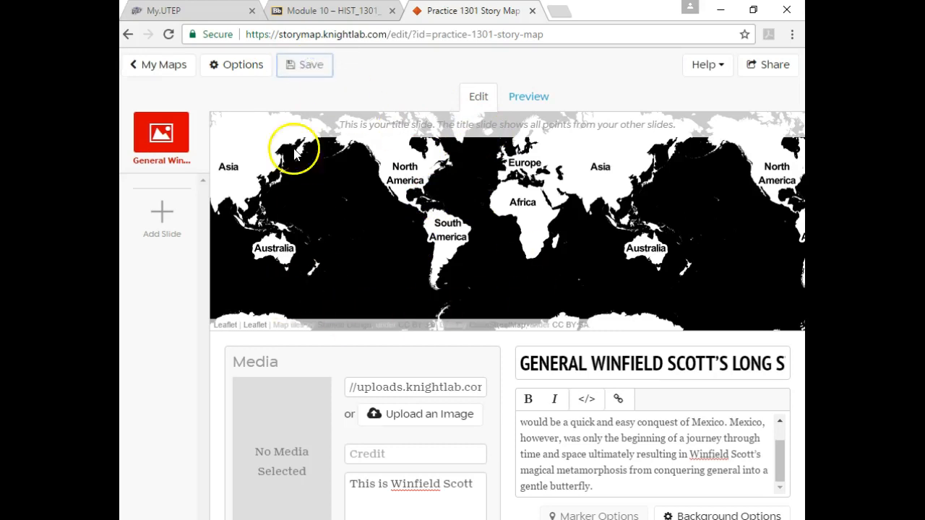
- Add a slide after the title slide, reload the editor page and open the new untitled slide
click(163, 217)
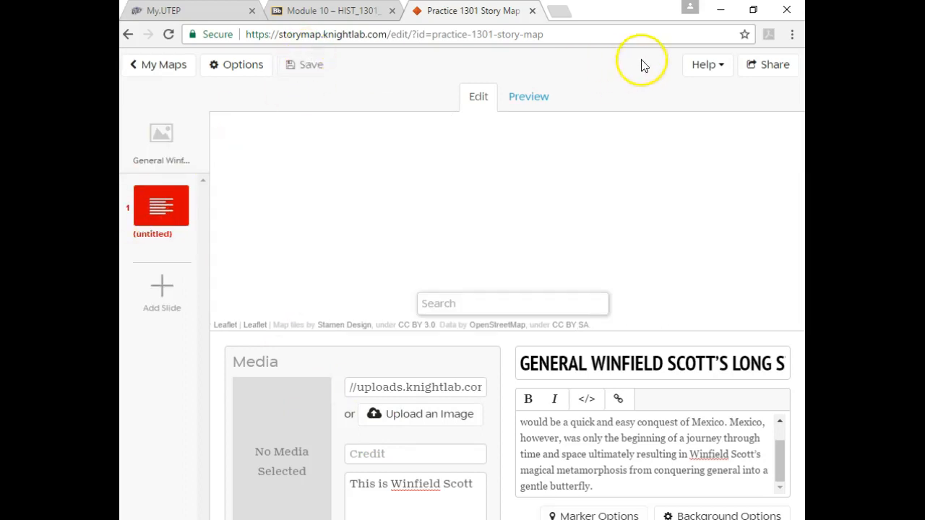
click(165, 35)
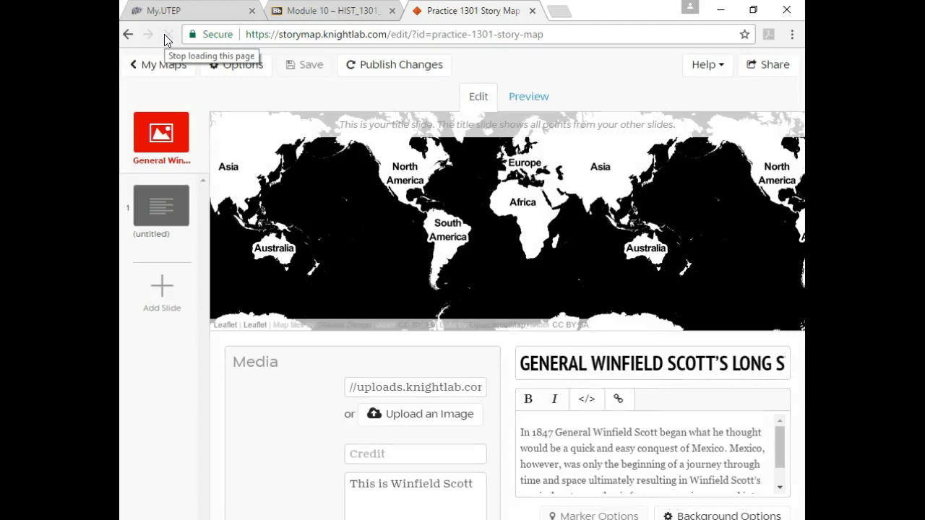
click(177, 212)
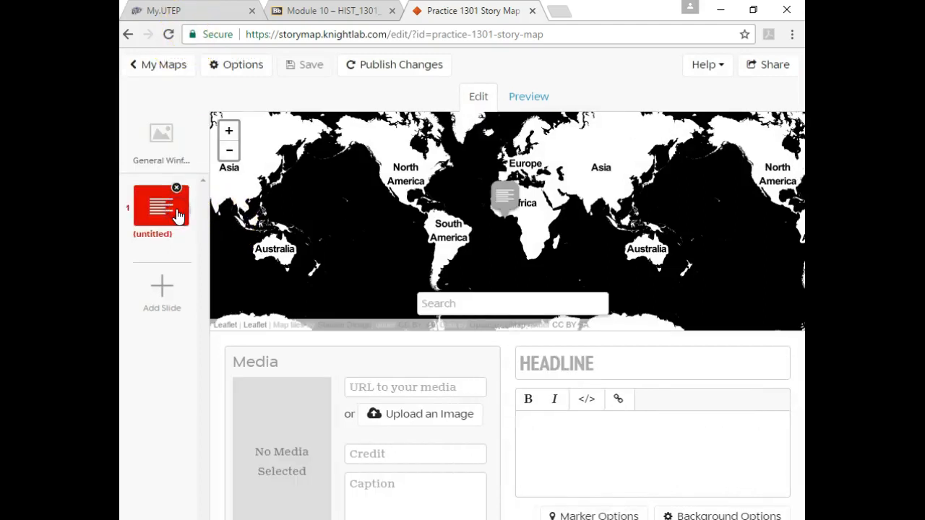
- Search the slide's map for "Veracruz" and set its location to Veracruz, Mexico
click(503, 305)
text(Vera)
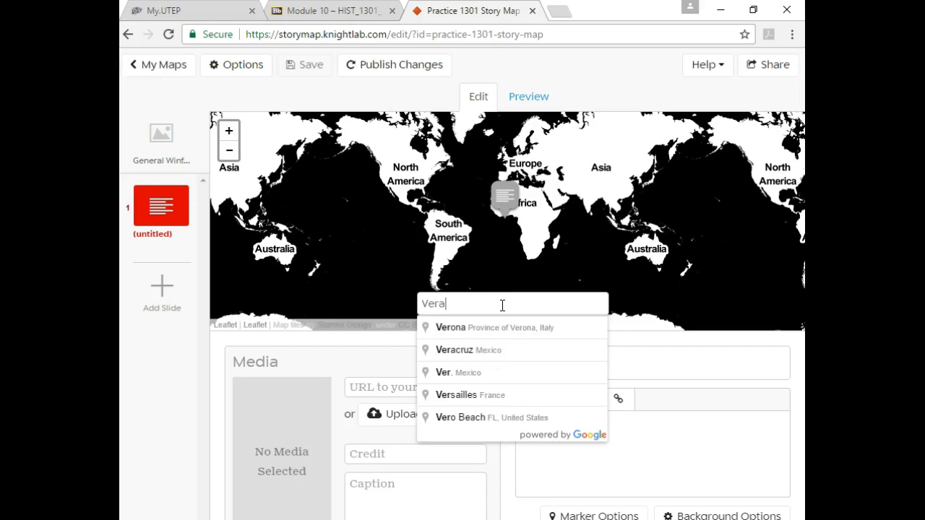
text(cr)
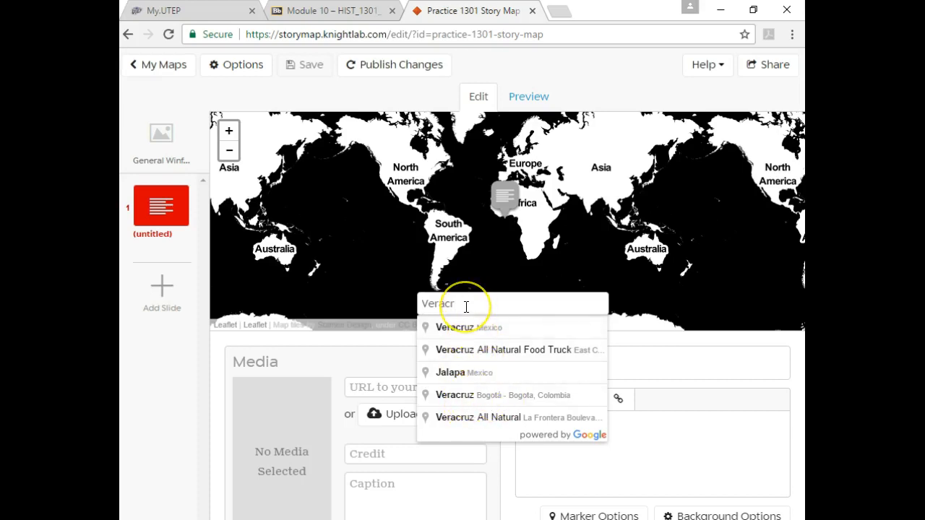
text(uz)
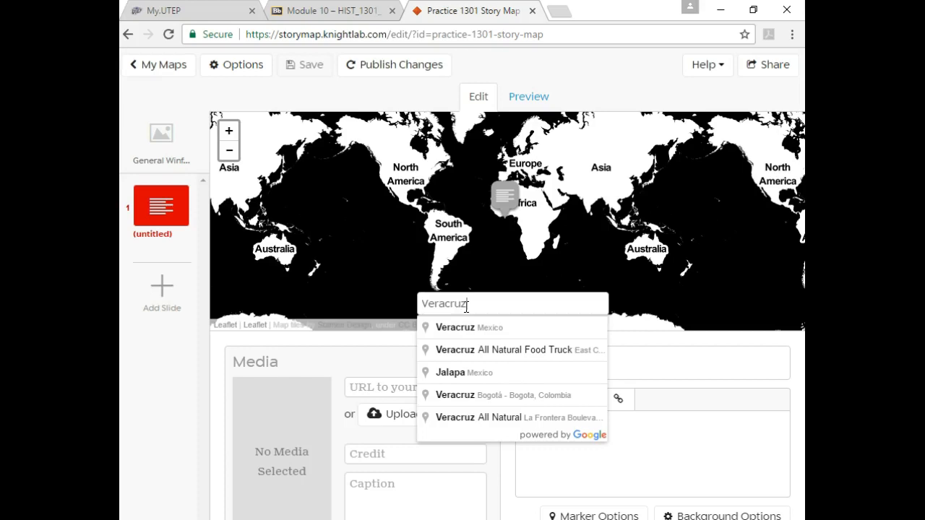
click(464, 329)
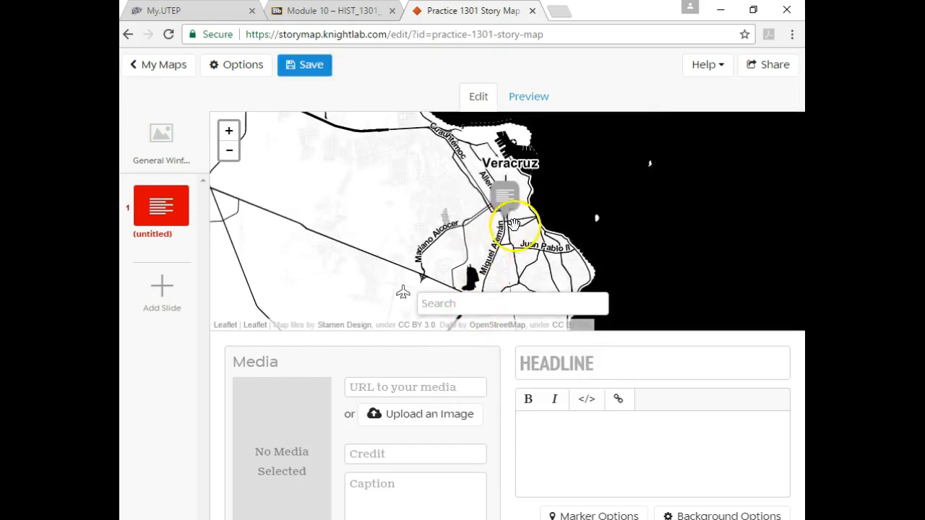
- Copy "Battle of Veracruz" from the tutorial document in Word into slide 1's headline in the Chrome StoryMap editor
click(544, 365)
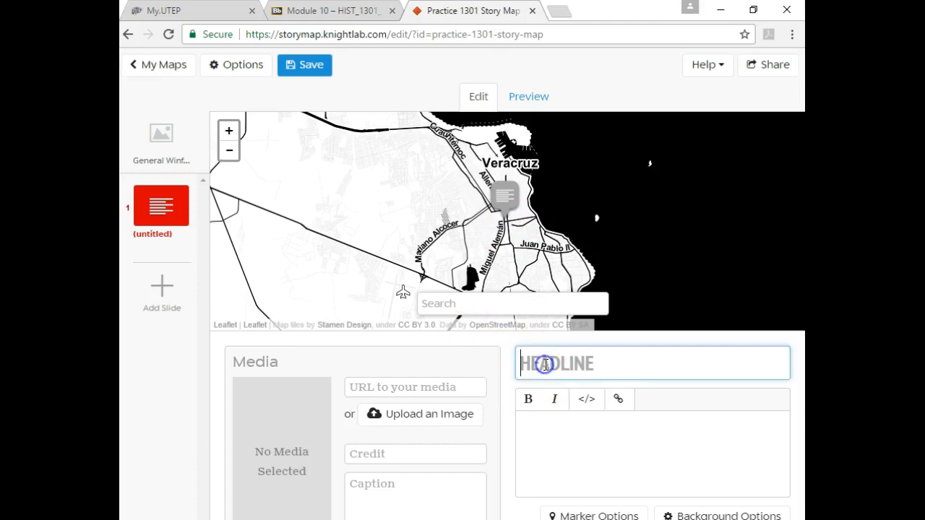
key(alt+Tab)
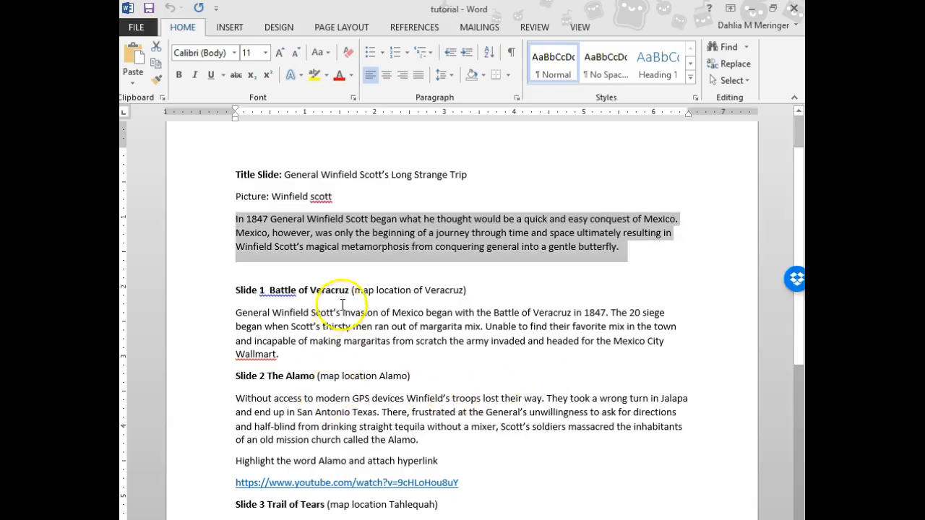
drag(349, 290, 287, 291)
key(ctrl+c)
key(alt+Tab)
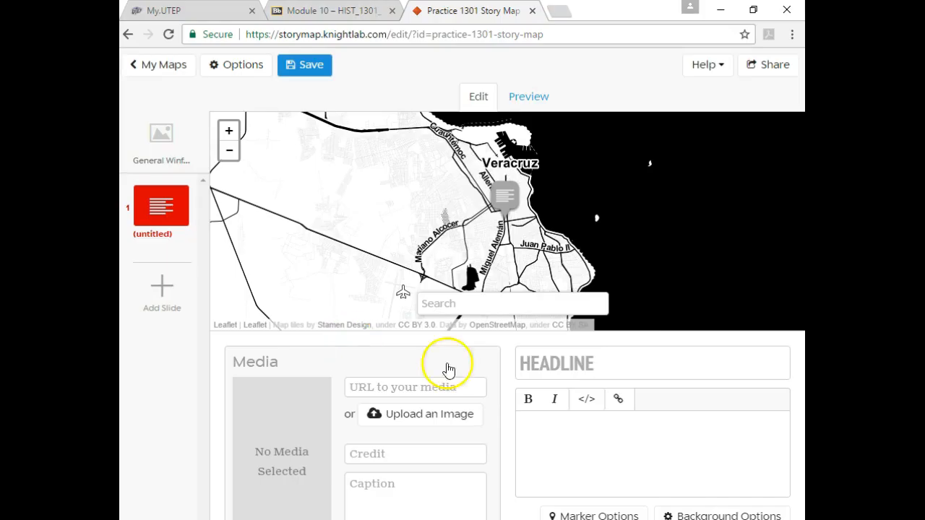
key(ctrl+v)
- Copy the paragraph starting "General Winfield Scott's invasion of Mexico" from the Word tutorial document into slide 1's body text in Chrome
click(609, 432)
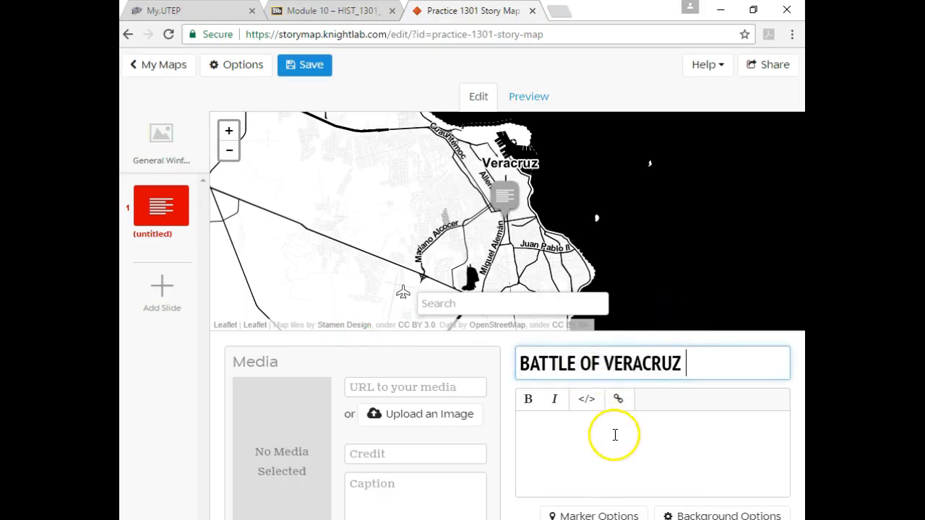
key(alt+Tab)
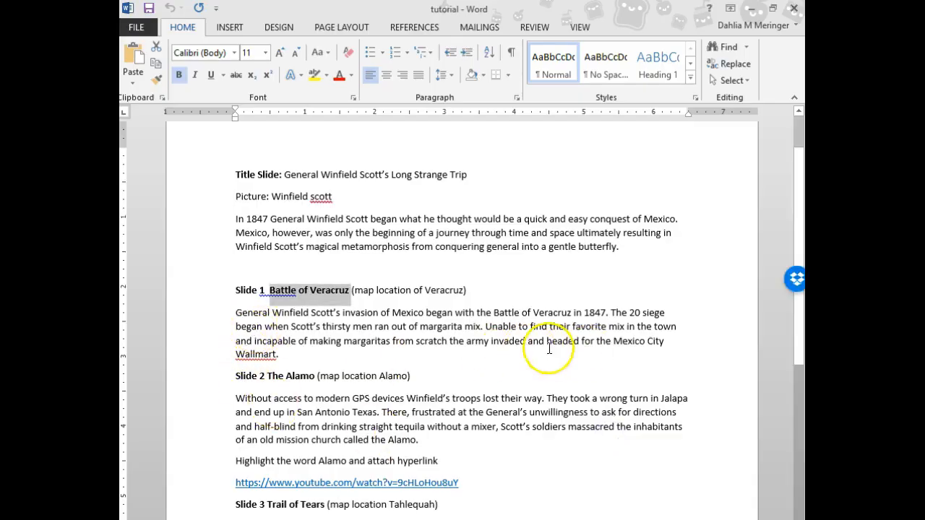
drag(286, 356, 228, 318)
key(ctrl+c)
key(alt+Tab)
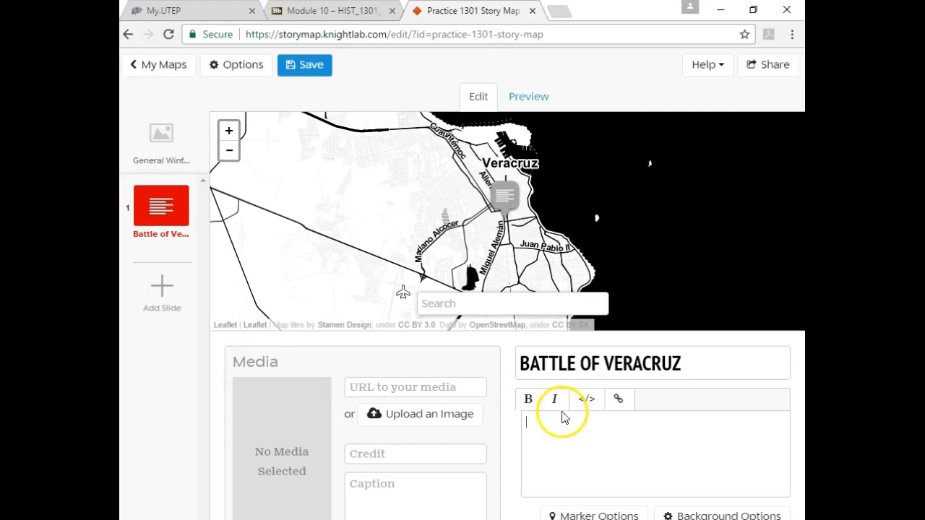
click(563, 434)
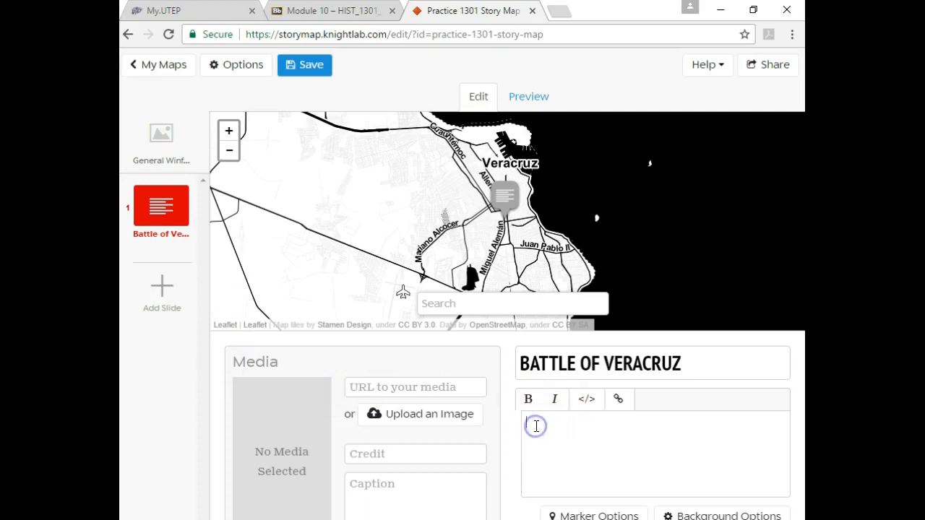
key(ctrl+v)
drag(779, 458, 768, 427)
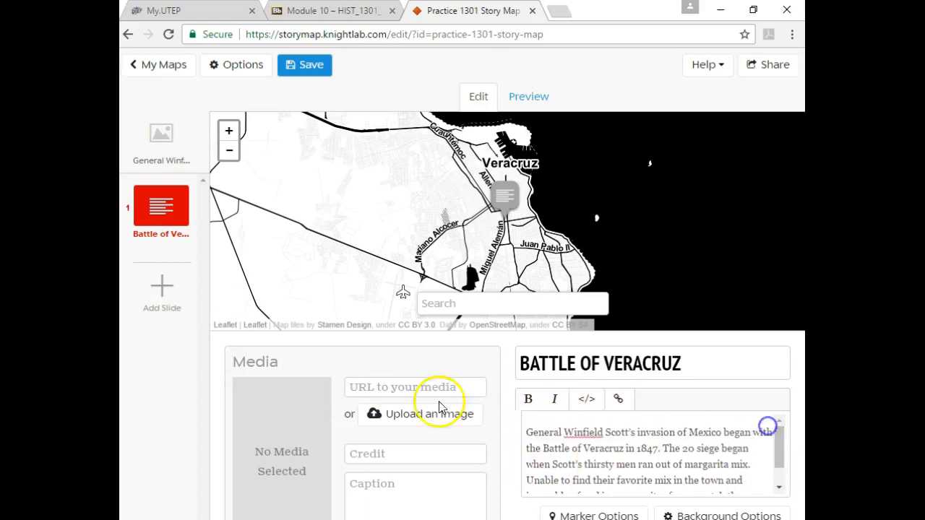
- Upload the veracruz image to the Battle of Veracruz slide and caption it "This is Veracruz"
click(396, 418)
click(283, 149)
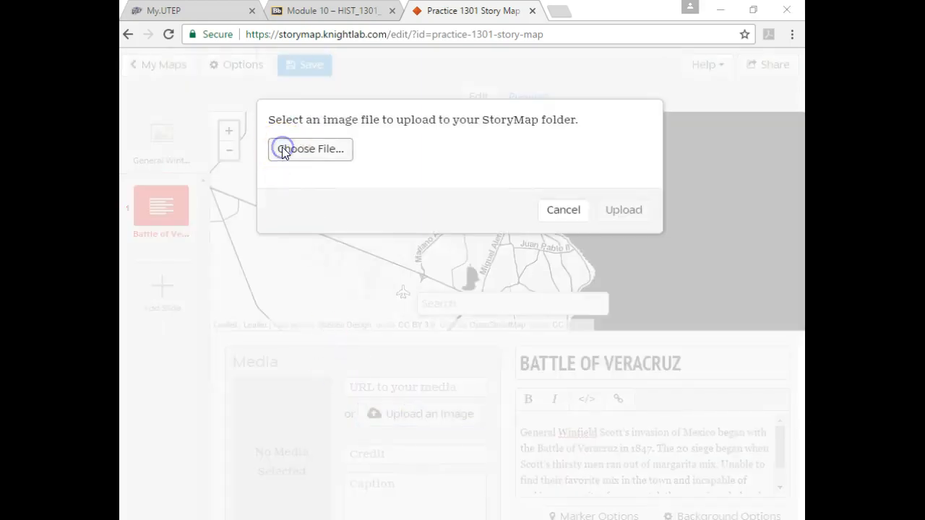
click(280, 162)
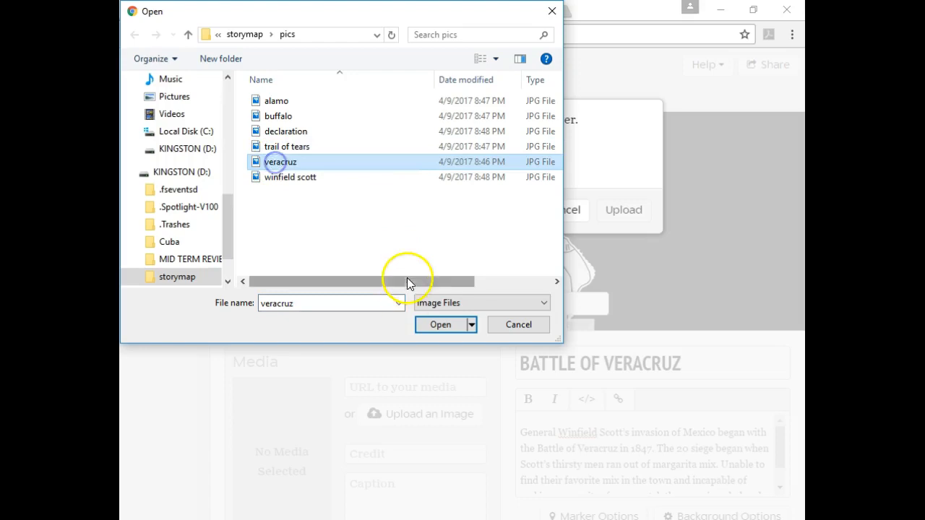
click(431, 325)
click(611, 208)
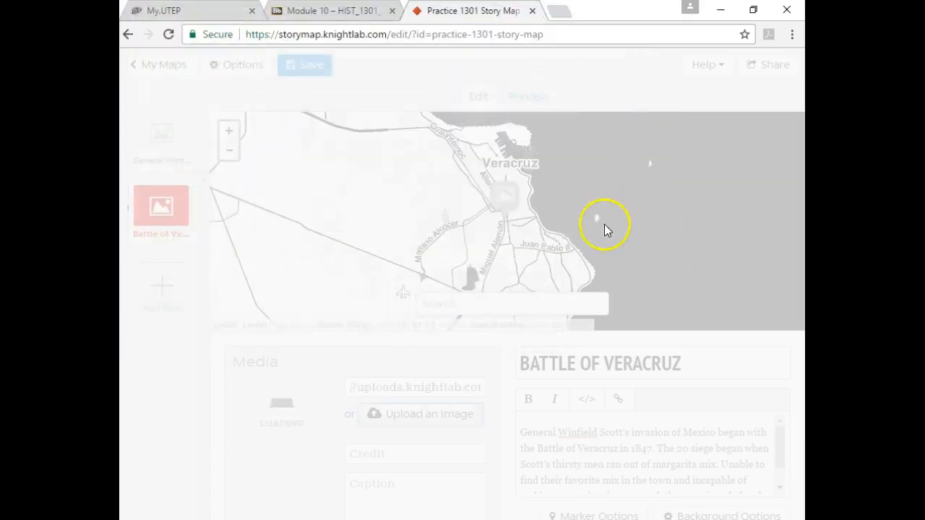
click(383, 487)
text(This is Veracruz)
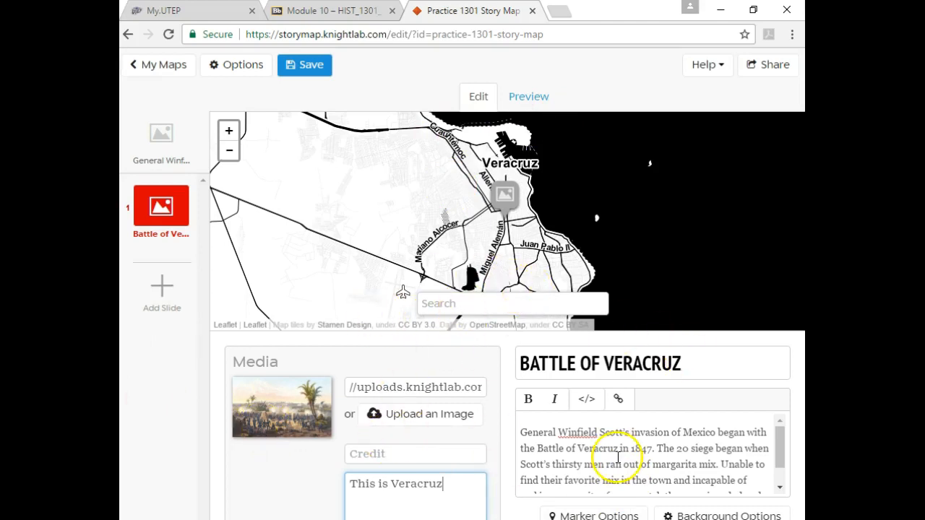
- Add slide 2 and copy "The Alamo" from the Word tutorial document into its headline in Chrome
click(163, 290)
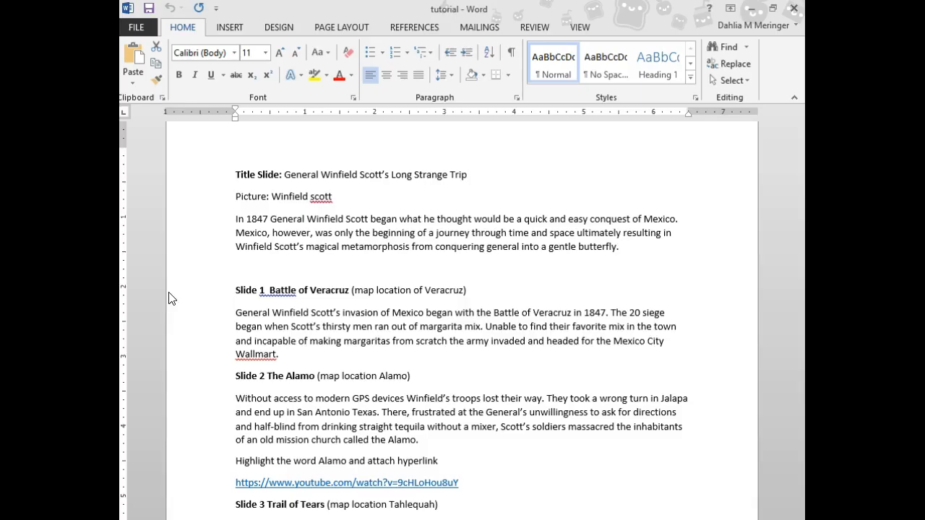
drag(314, 379, 267, 377)
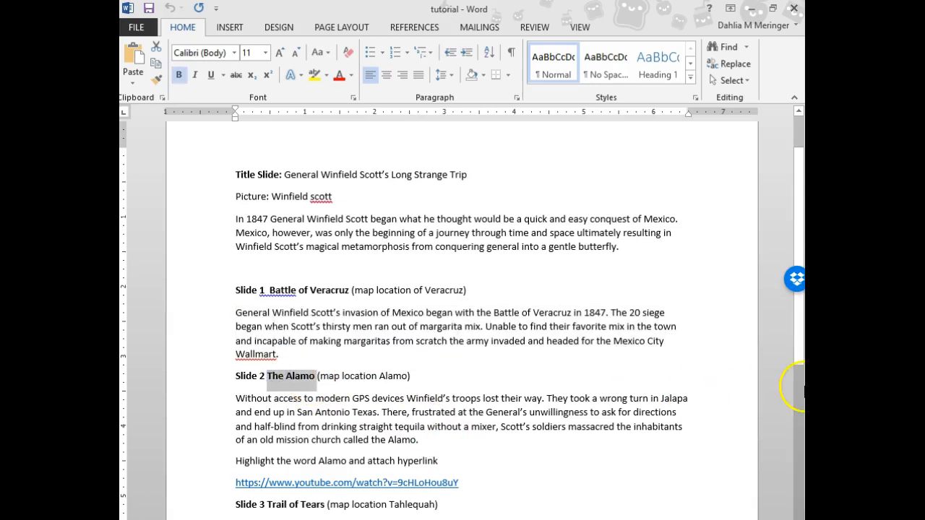
key(alt+Tab)
click(531, 372)
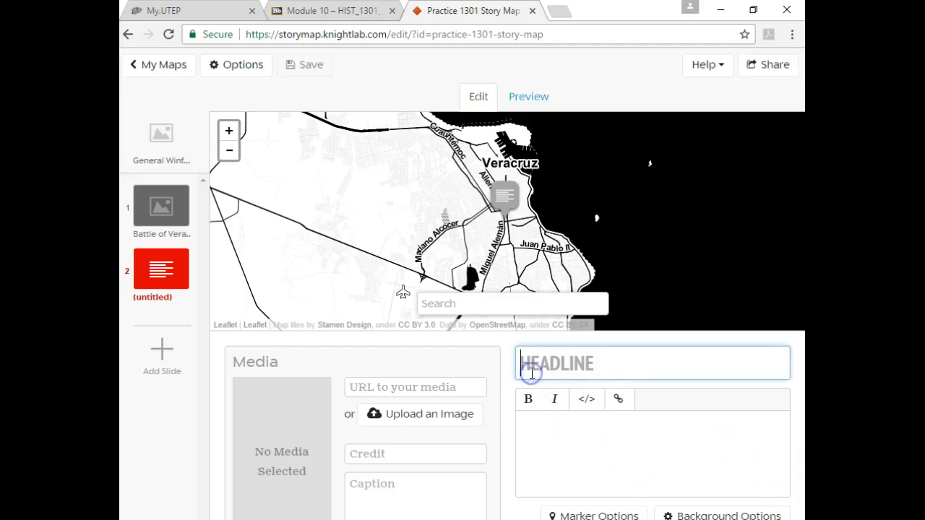
key(ctrl+v)
- Set slide 2's map location by searching for "The Alamo" and choosing the San Antonio, TX, United States result
click(464, 307)
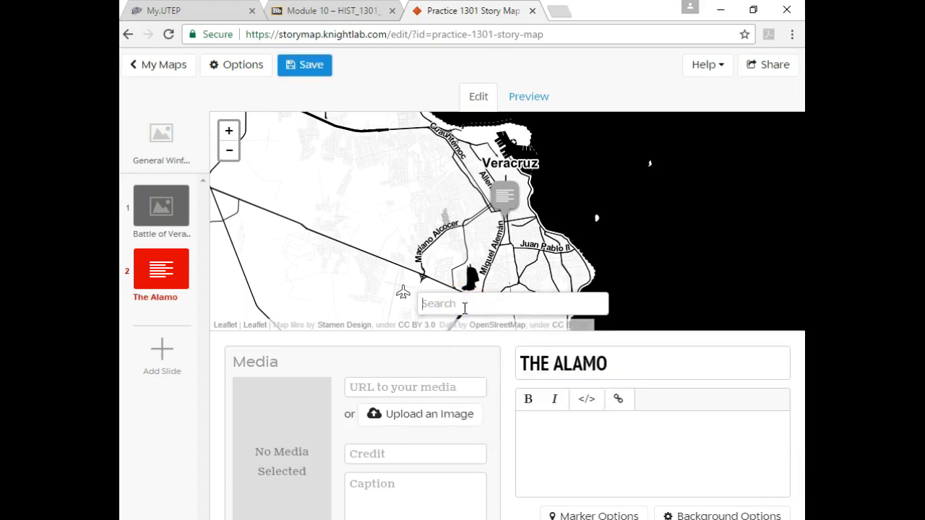
text(The )
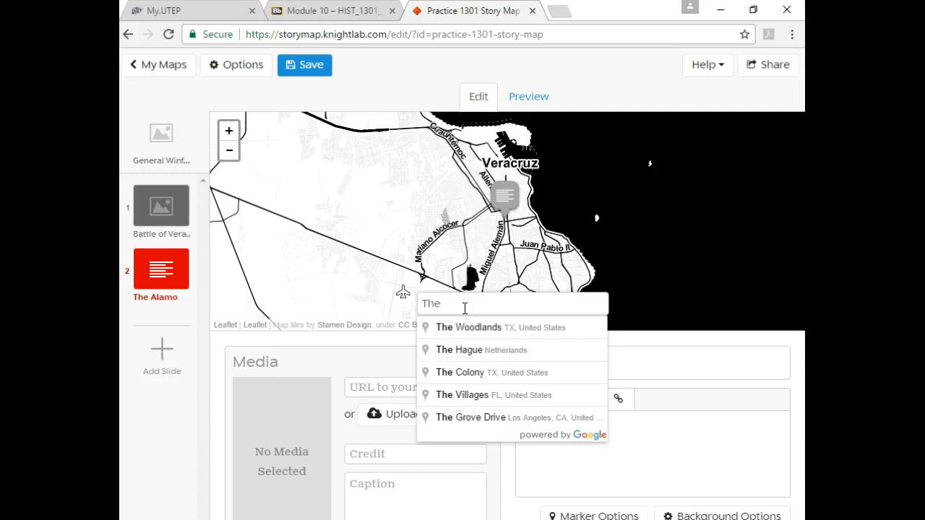
text(Alamo)
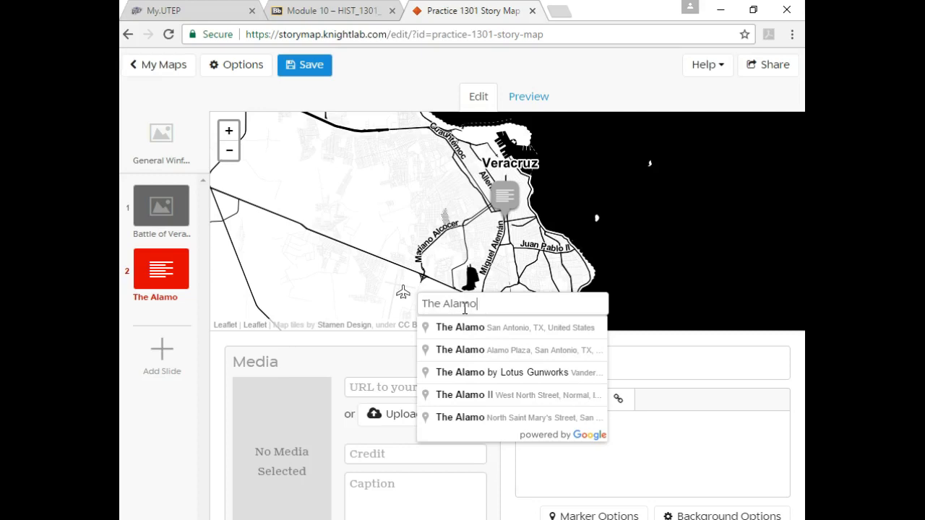
click(501, 333)
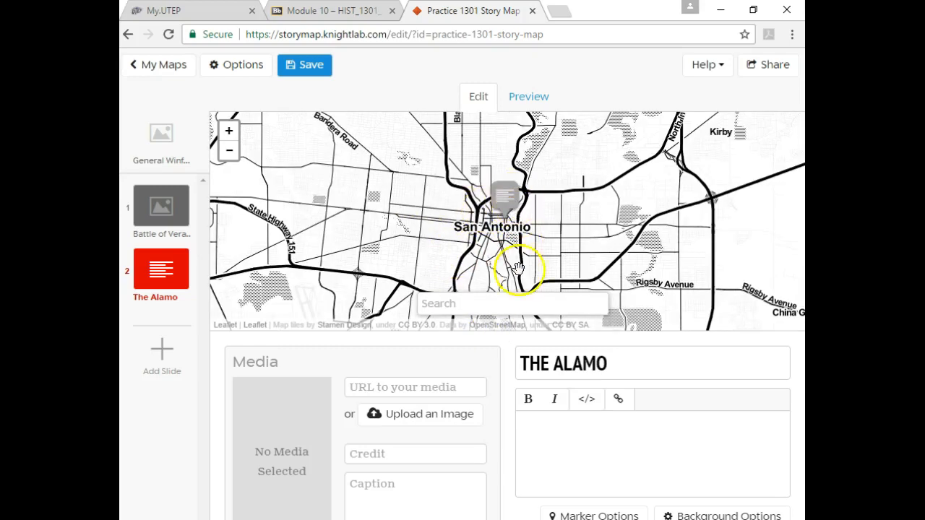
- Copy the paragraph starting "Without access to modern GPS devices" from the Word tutorial document into slide 2's body text in Chrome
key(alt+Tab)
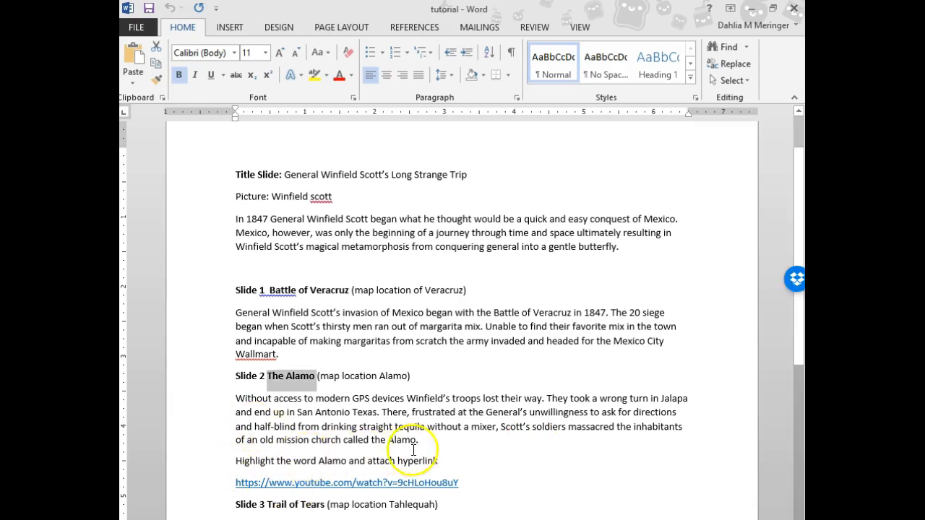
drag(429, 443, 209, 409)
key(ctrl+c)
key(alt+Tab)
click(555, 442)
key(ctrl+v)
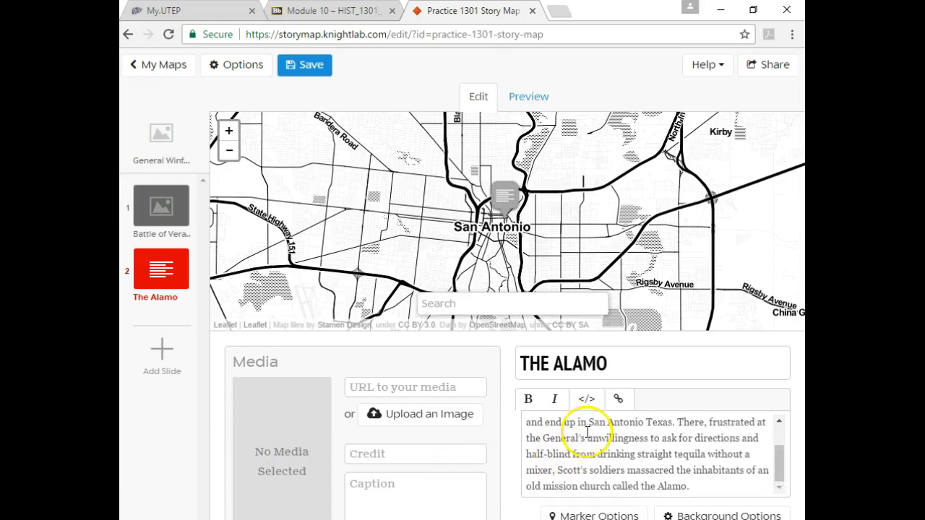
drag(779, 471, 779, 429)
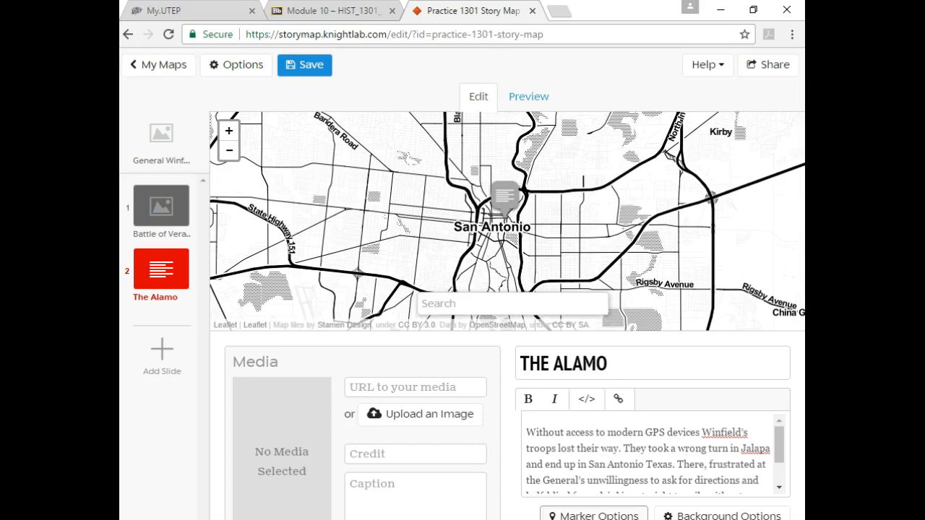
- Upload the alamo image to the The Alamo slide and caption it "This is the Alamo"
click(433, 414)
click(334, 156)
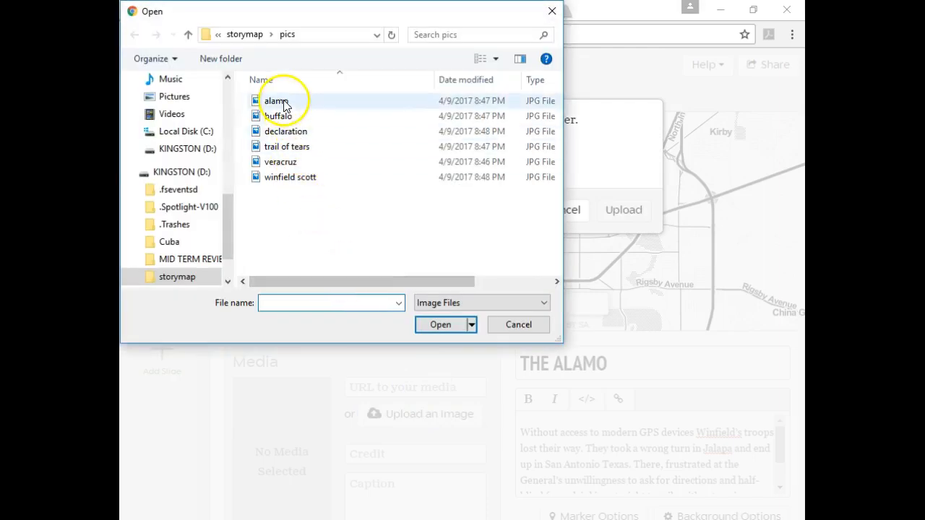
click(280, 104)
click(439, 326)
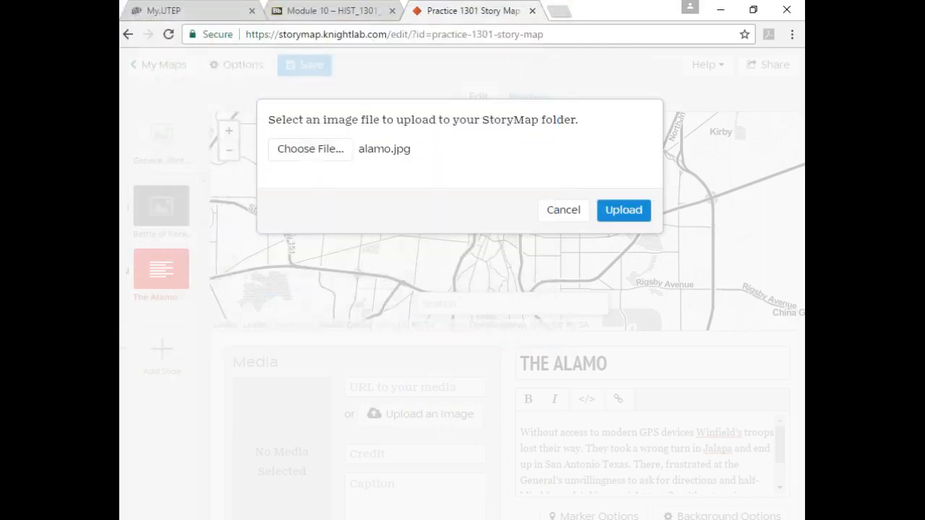
click(652, 209)
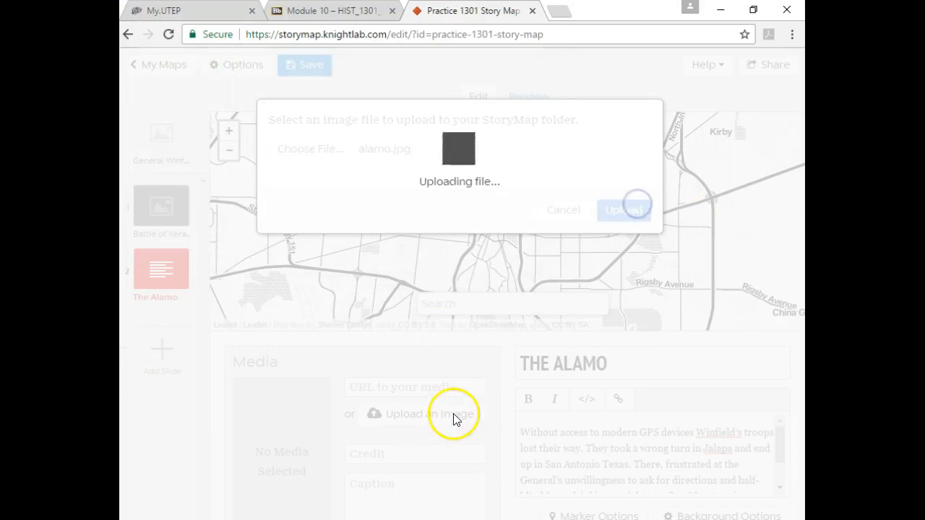
click(397, 489)
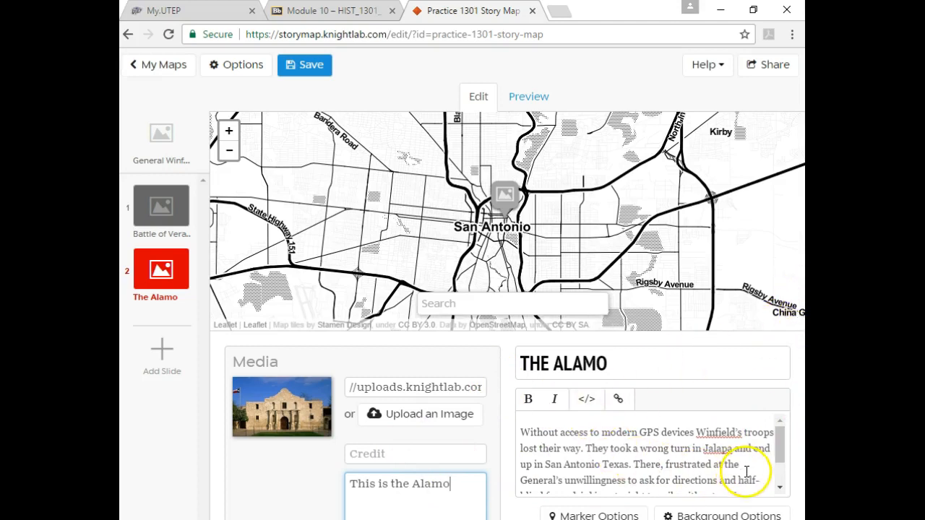
- Link "the Alamo" at the end of slide 2's body text to the YouTube URL copied from the Word tutorial document, using Chrome's StoryMap editor
drag(780, 454, 780, 472)
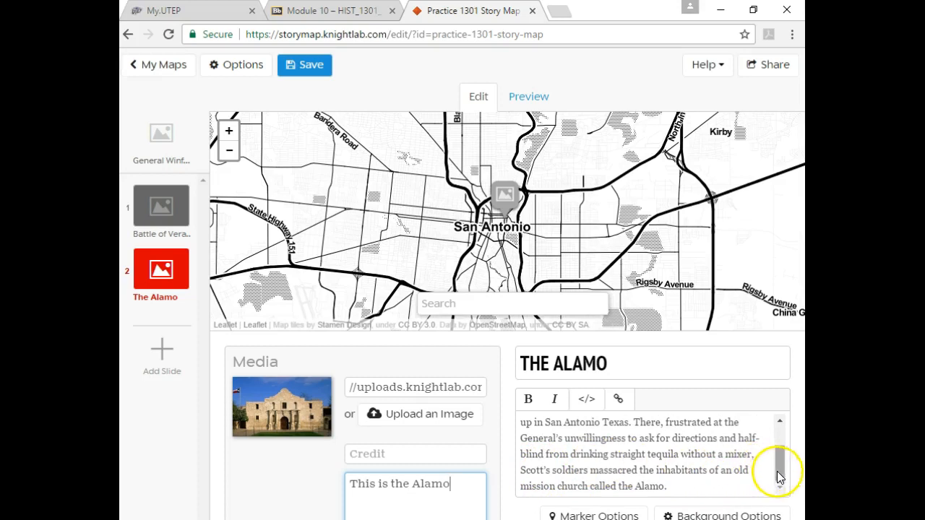
drag(779, 473, 779, 471)
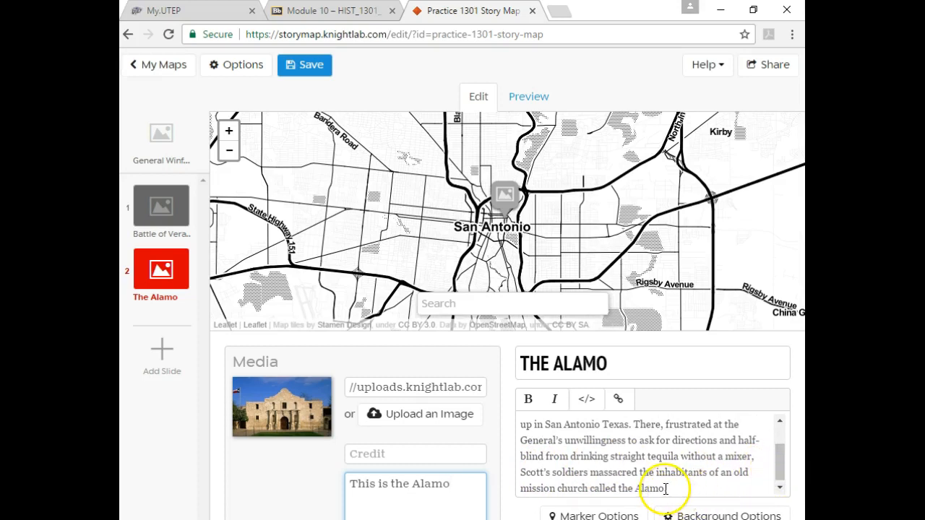
drag(663, 490, 646, 485)
click(699, 489)
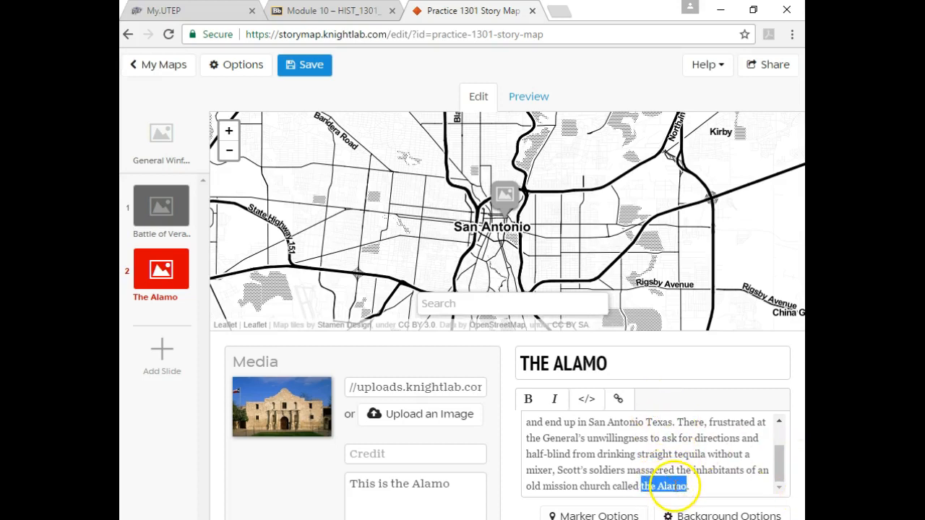
click(618, 403)
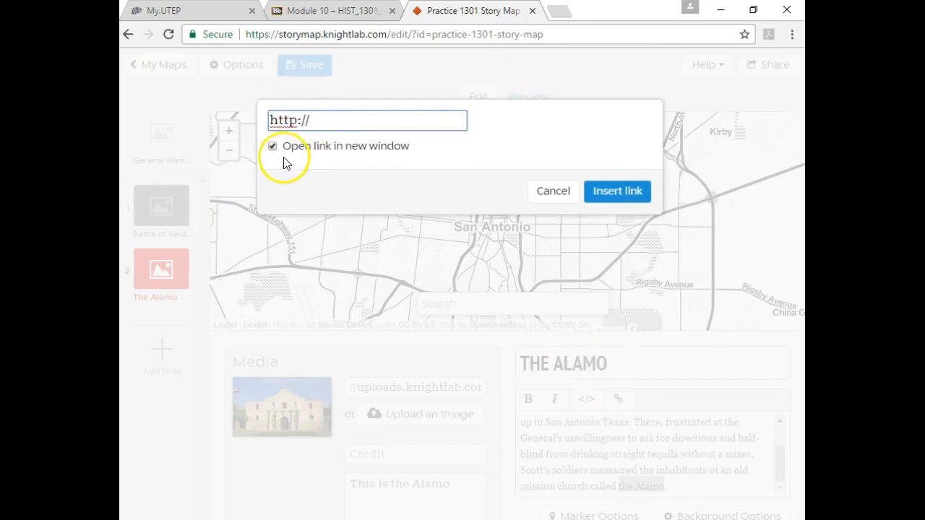
drag(320, 121, 273, 135)
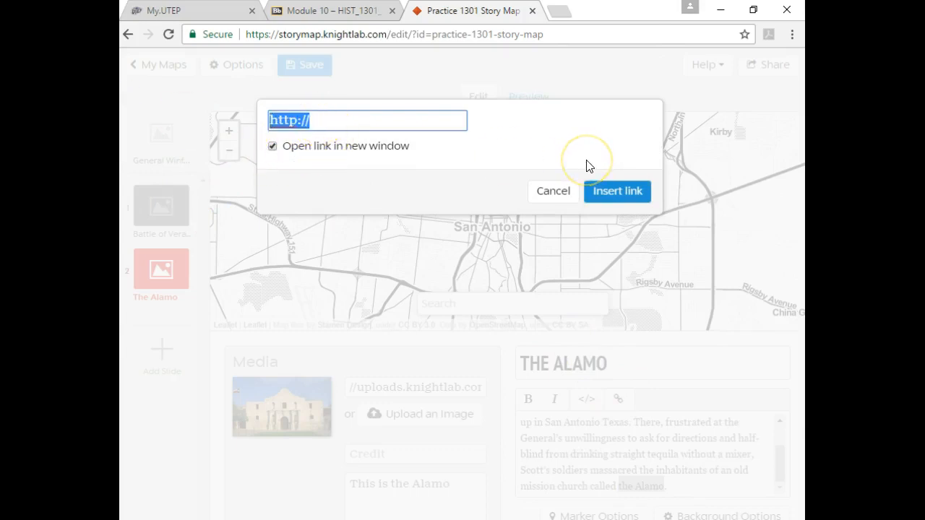
key(alt+Tab)
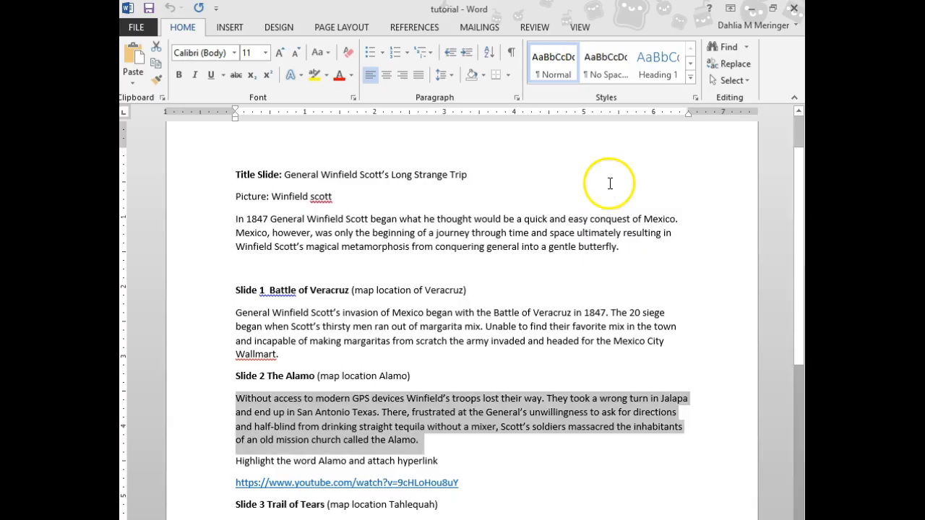
drag(470, 483, 239, 478)
key(ctrl+c)
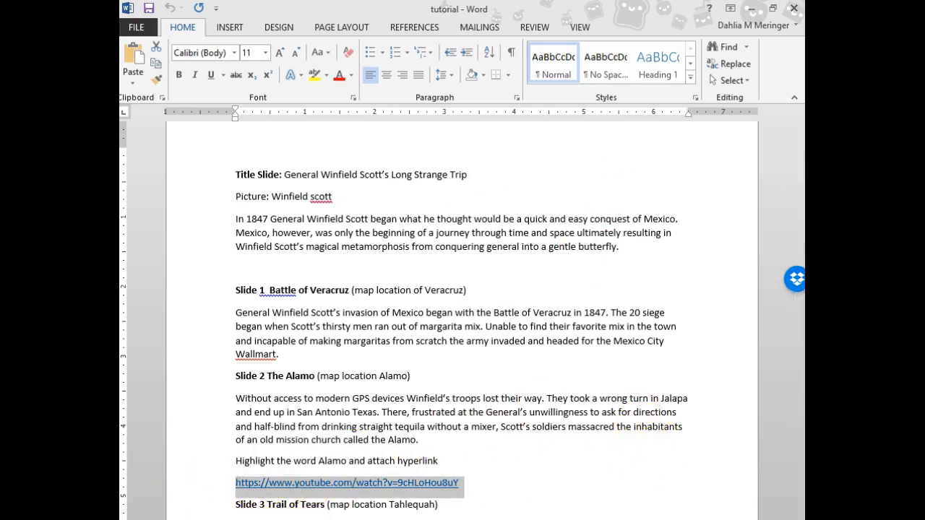
key(alt+Tab)
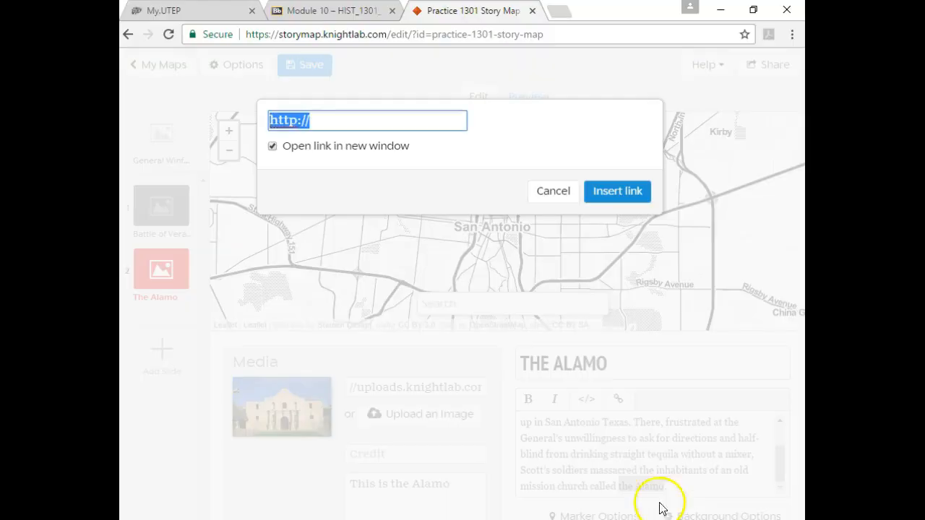
click(325, 121)
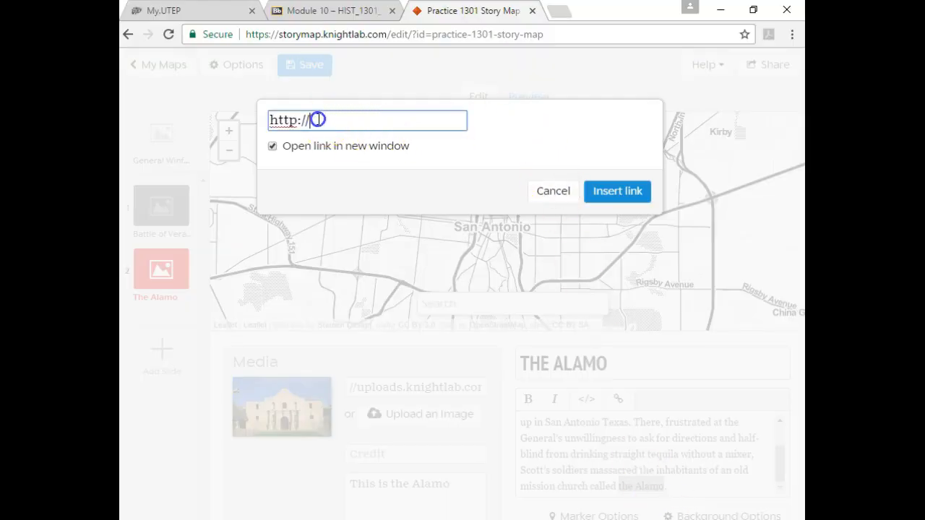
drag(318, 120, 192, 120)
key(ctrl+v)
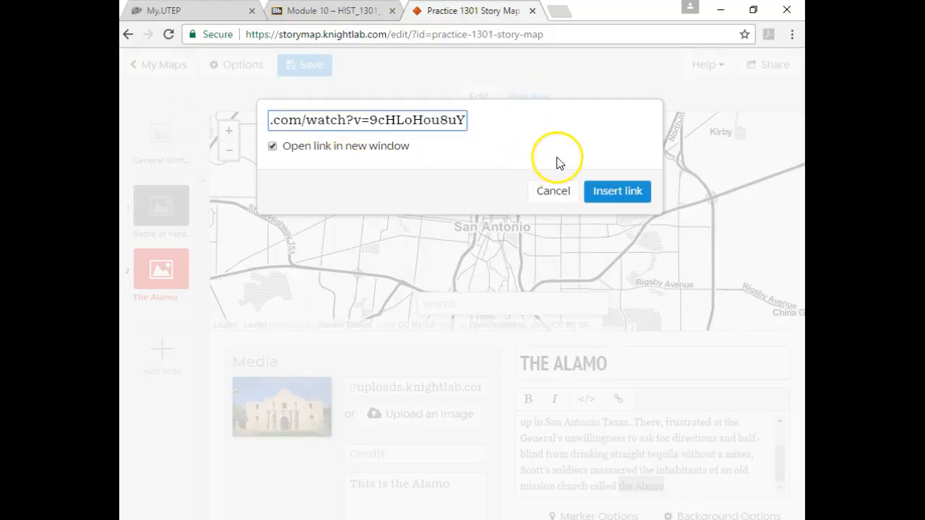
click(601, 192)
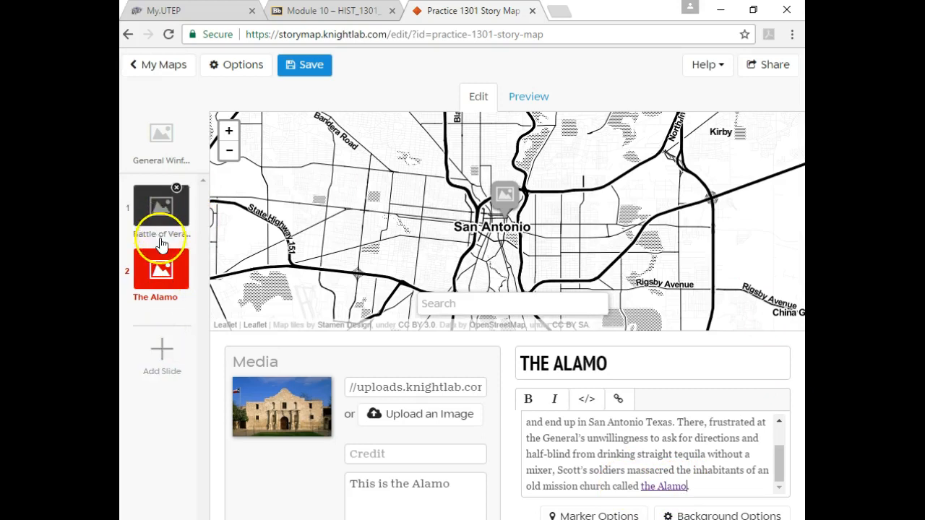
- Add slide 3 and copy "Trail of Tears" from the Word tutorial document into its headline in Chrome
click(153, 358)
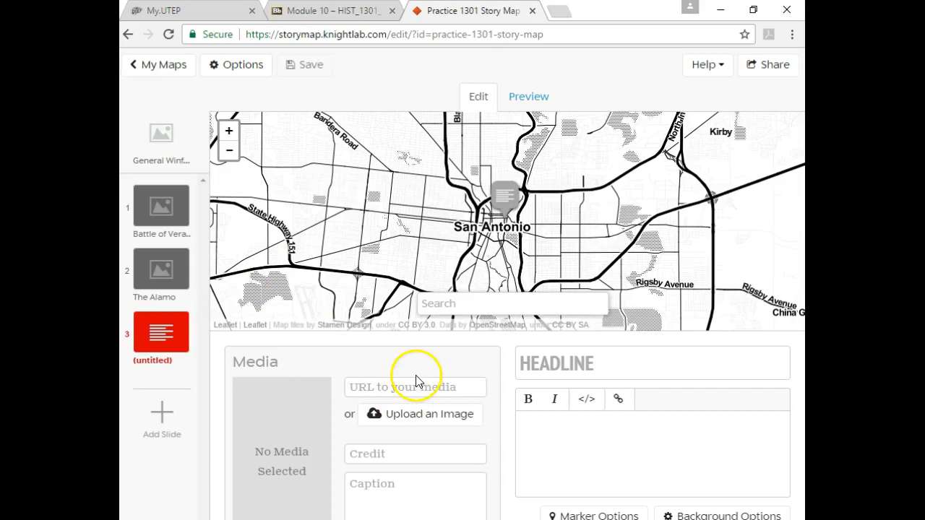
key(alt+Tab)
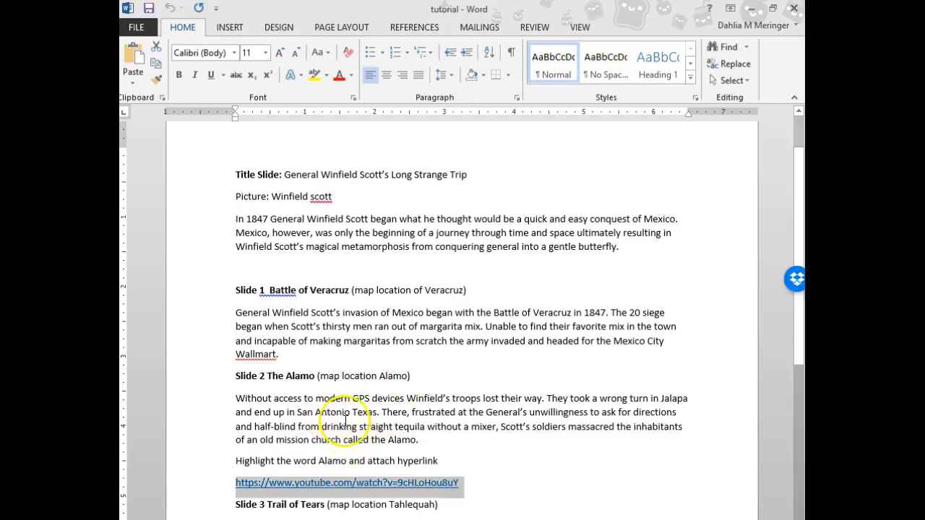
scroll(359, 282, down, 5)
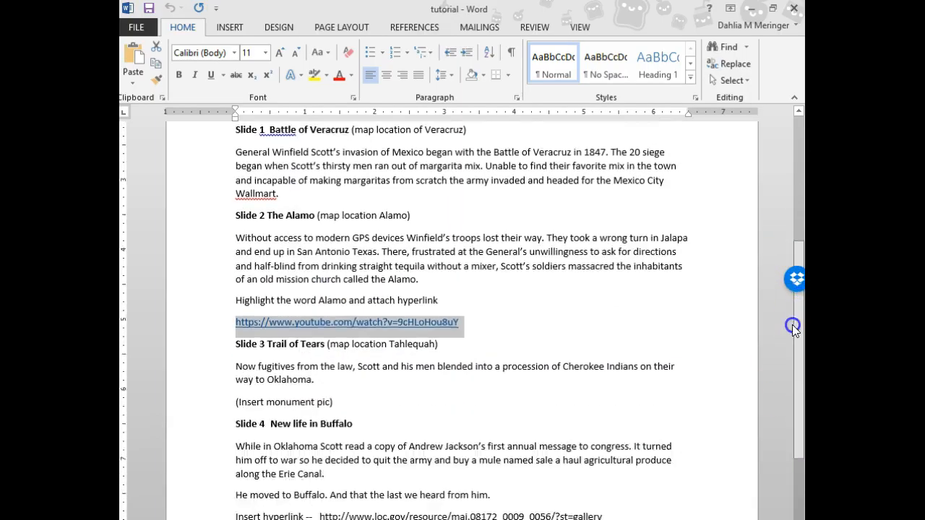
drag(310, 267, 270, 267)
key(ctrl+c)
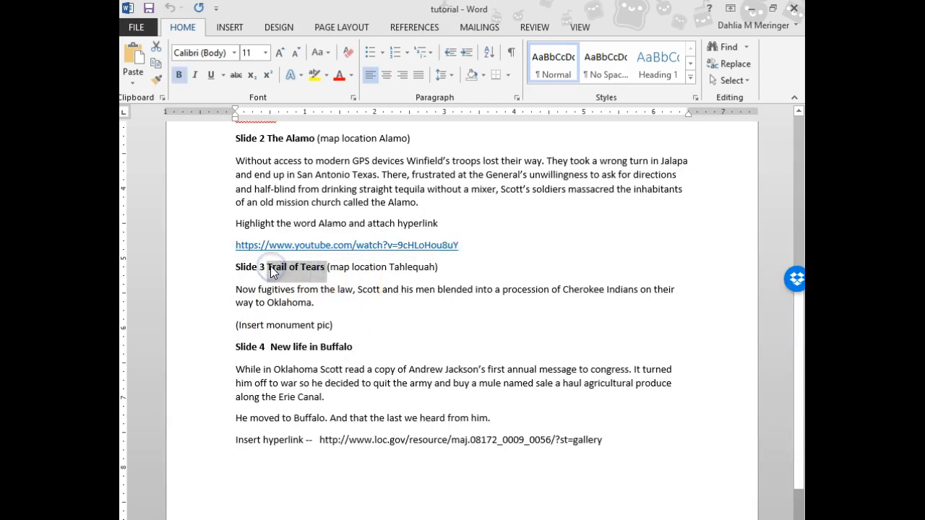
key(alt+Tab)
click(522, 361)
key(ctrl+v)
- Copy the paragraph starting "Now fugitives from the law" from the Word tutorial document into slide 3's body text in Chrome
key(alt+Tab)
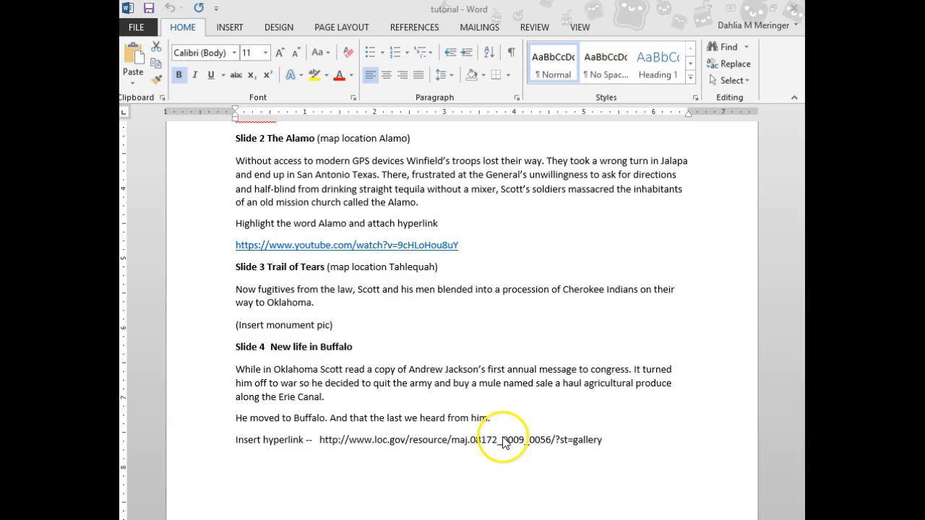
drag(322, 303, 242, 289)
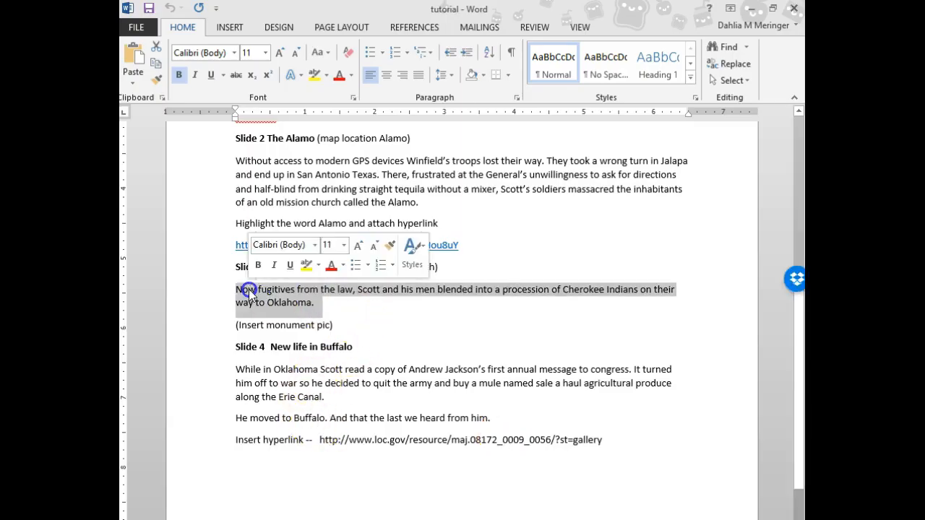
key(ctrl+c)
key(alt+Tab)
click(553, 419)
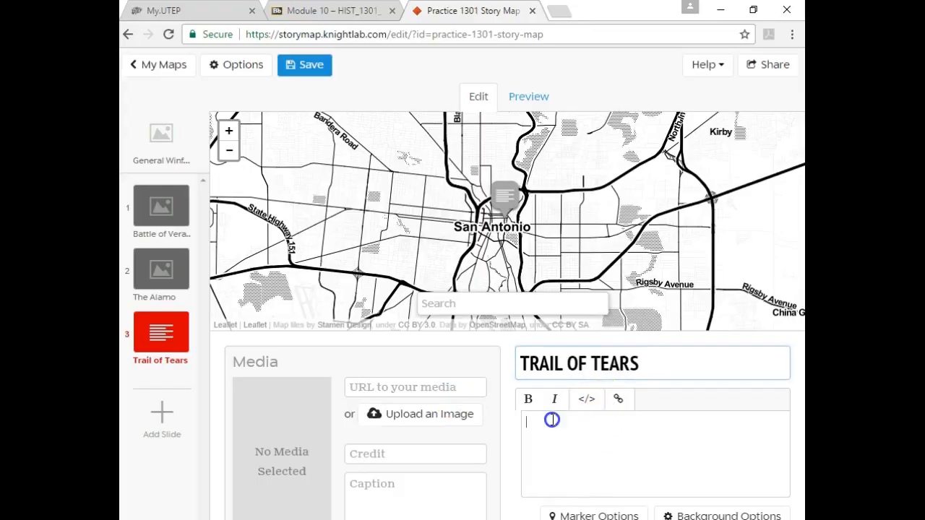
key(ctrl+v)
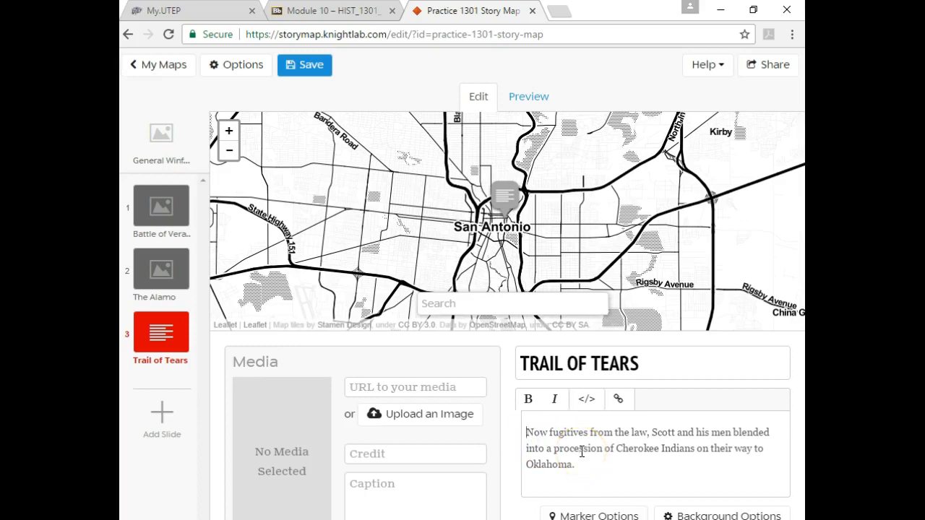
click(527, 432)
- Upload the trail of tears image from the pics folder to the Trail of Tears slide
click(428, 418)
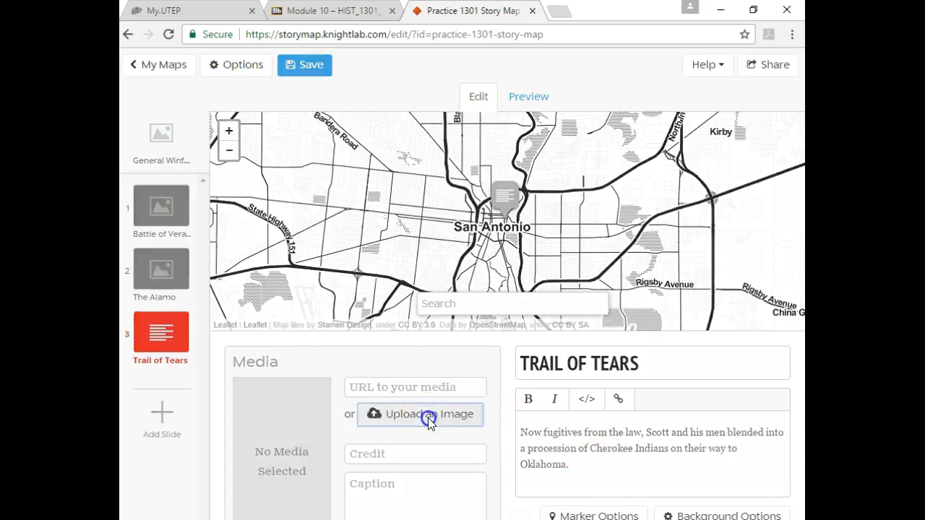
click(322, 152)
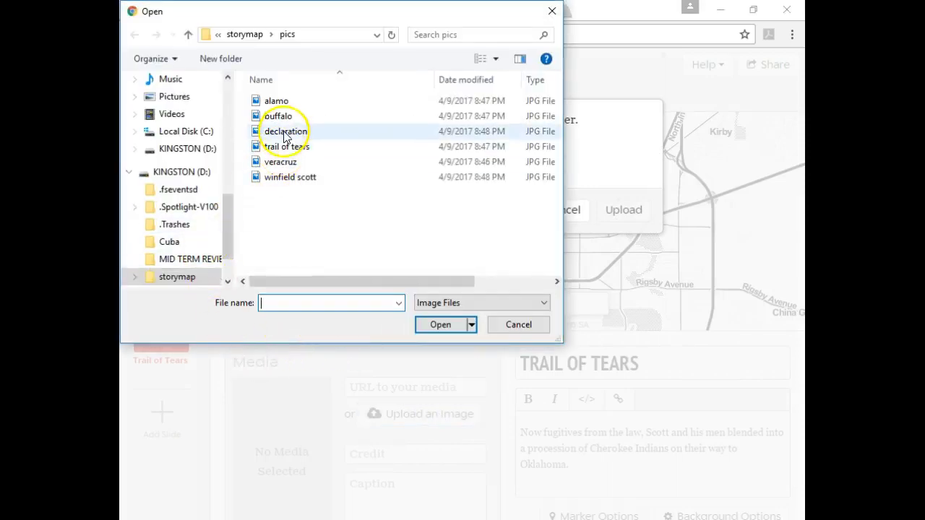
click(279, 147)
click(433, 324)
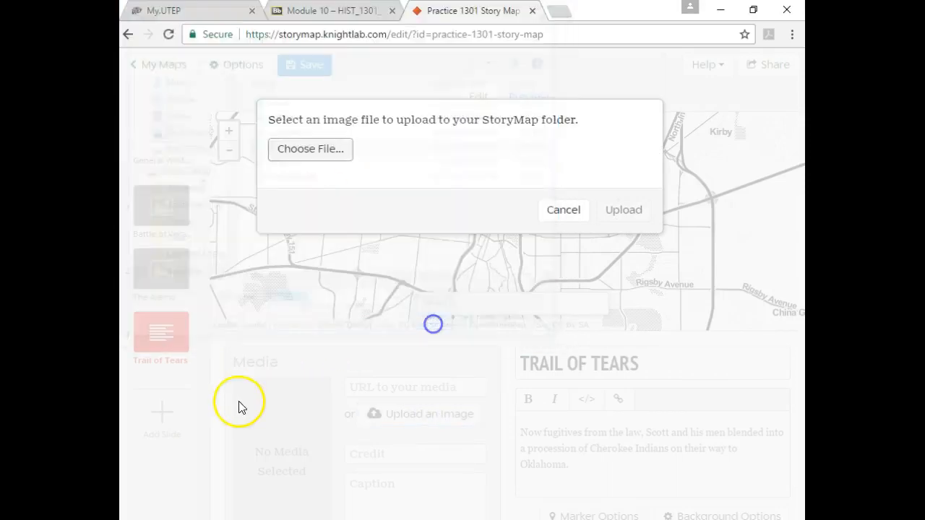
click(613, 223)
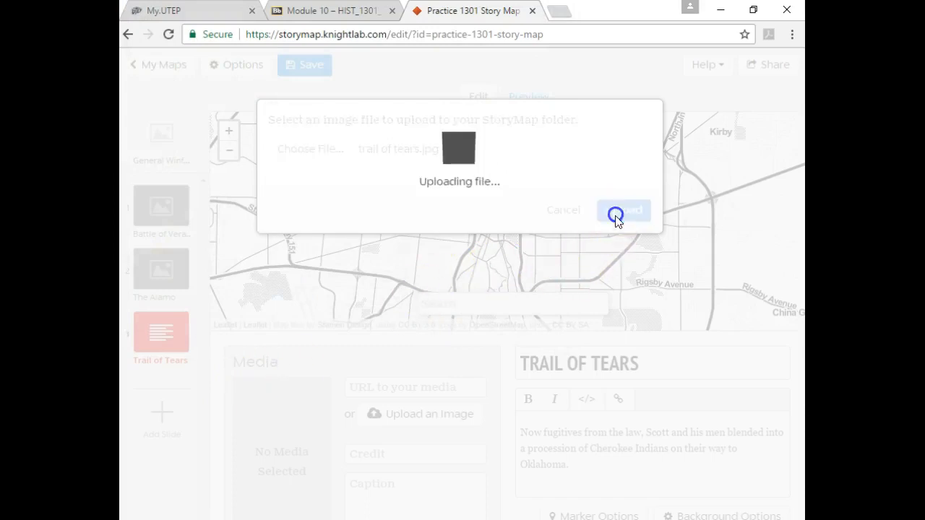
- Locate the Trail of Tears slide at Tahlequah, copied from the Word tutorial document, and caption its image "Marker on Trail of Tears" in Chrome
key(alt+Tab)
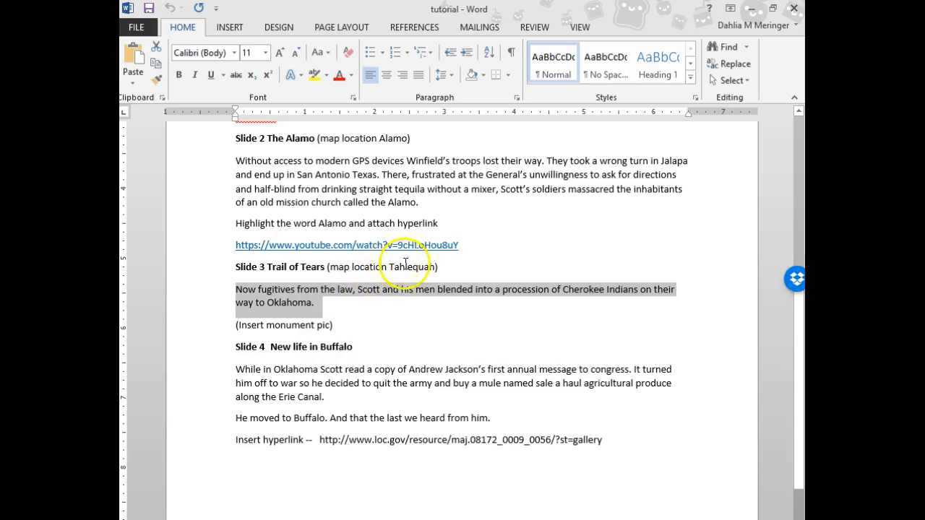
drag(435, 269, 390, 267)
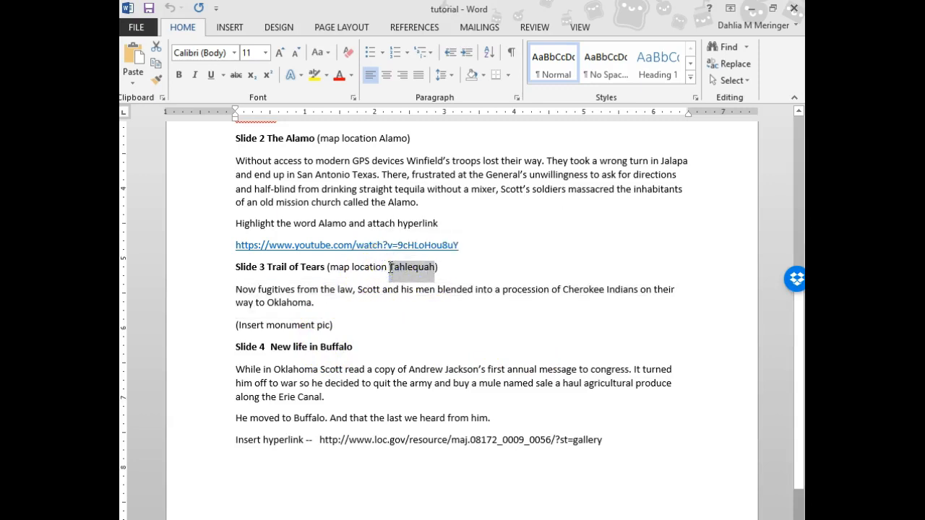
key(alt+Tab)
click(473, 300)
click(468, 305)
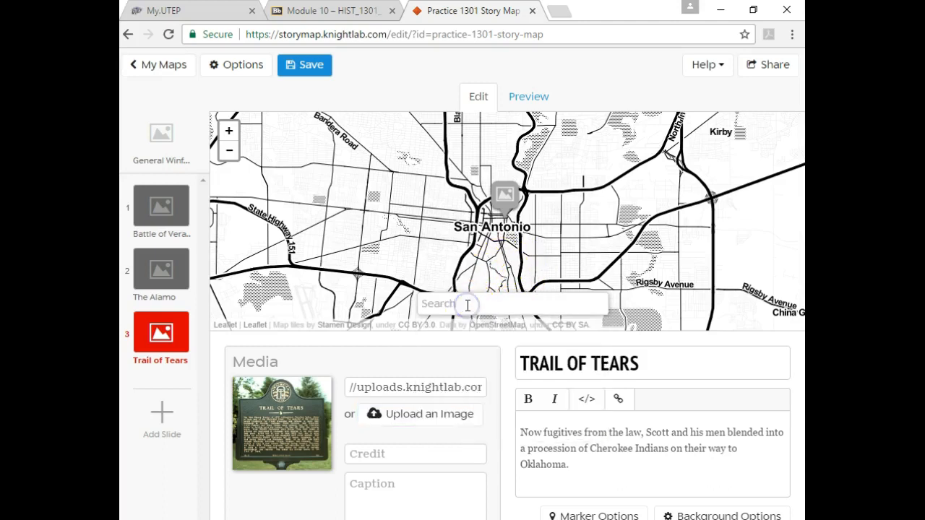
click(471, 324)
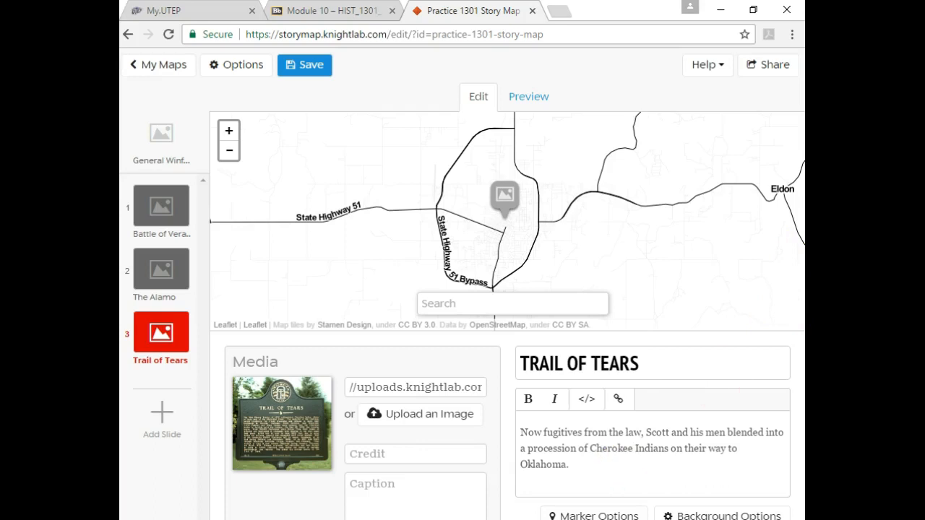
click(383, 486)
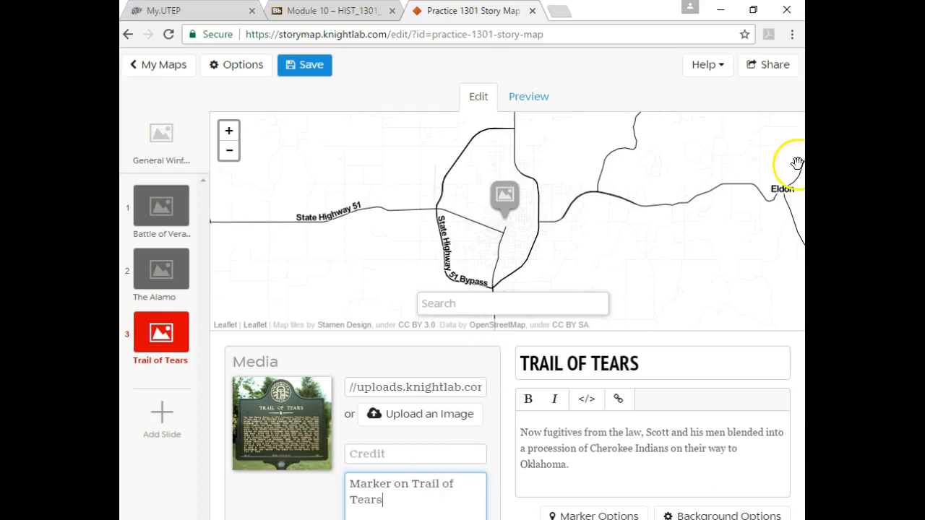
- Add slide 4 and copy "New life in Buffalo" from the Word tutorial document into its headline in Chrome
click(157, 416)
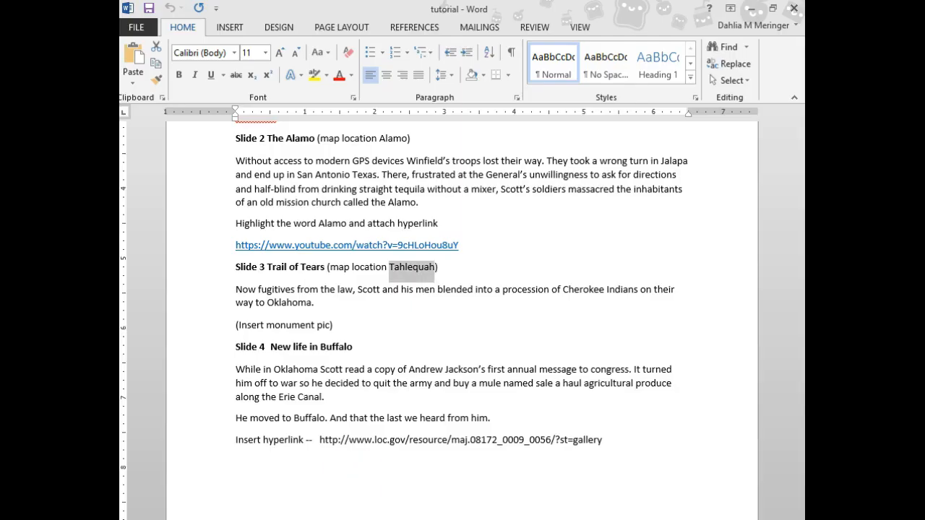
click(355, 348)
drag(355, 349, 272, 346)
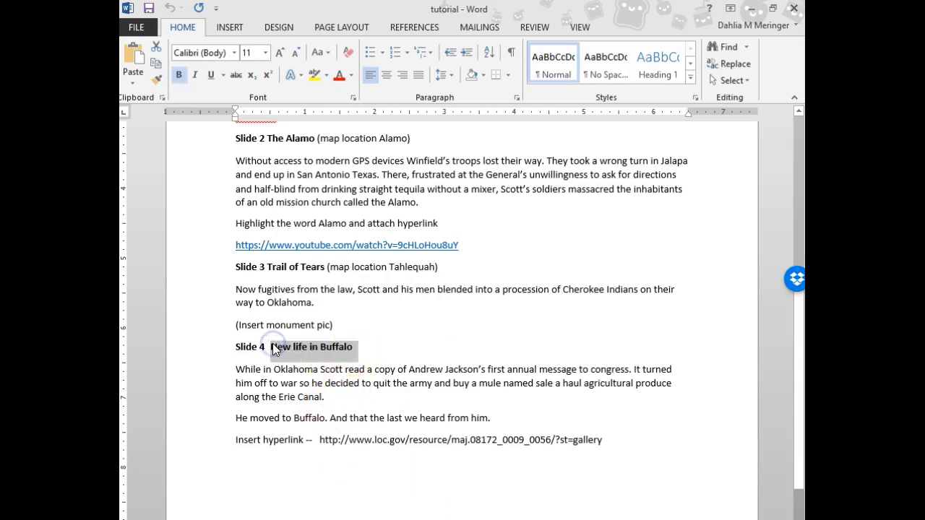
key(alt+Tab)
click(553, 365)
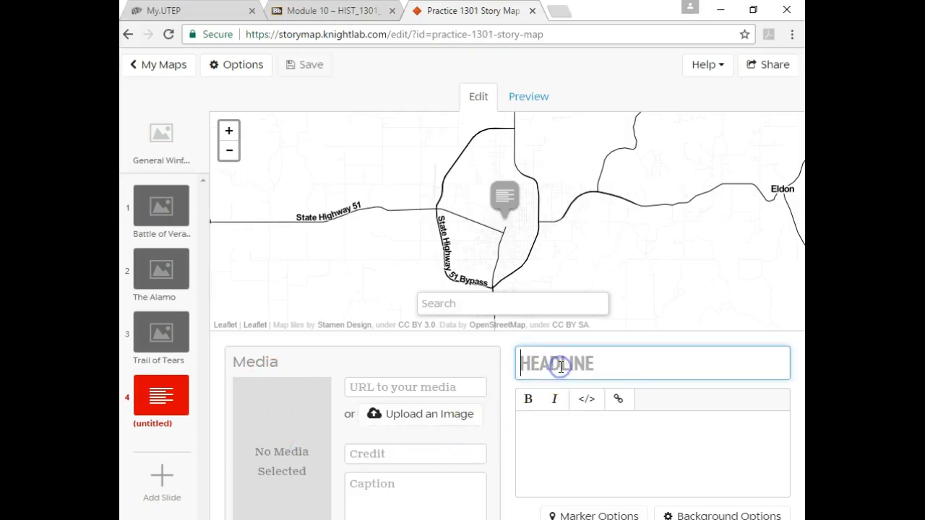
key(ctrl+v)
- Copy the paragraph starting "While in Oklahoma Scott read" from the Word tutorial document into slide 4's body text in Chrome
key(alt+Tab)
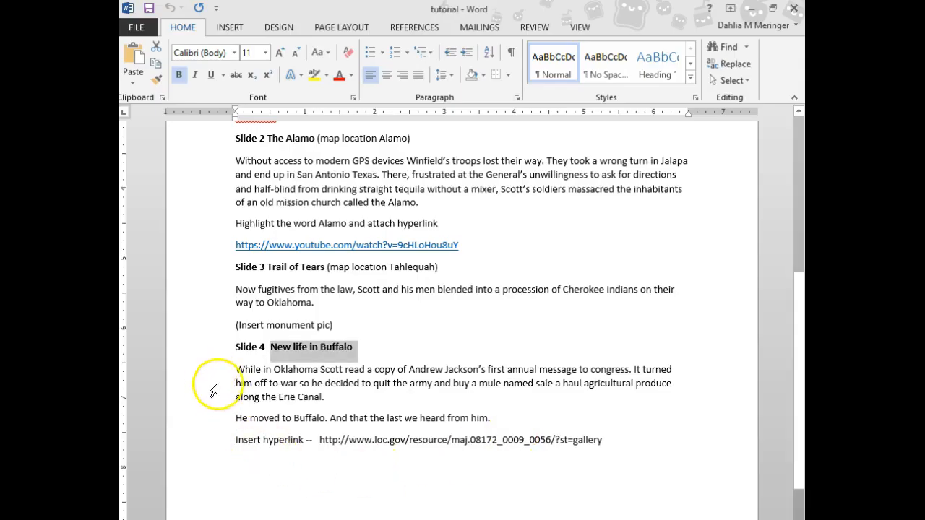
drag(239, 376, 316, 398)
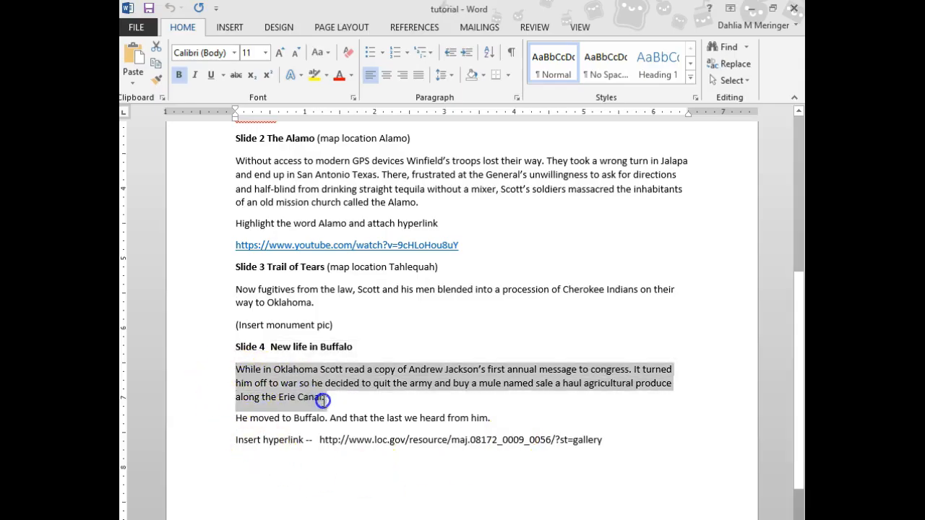
key(ctrl+c)
key(alt+Tab)
click(551, 435)
key(ctrl+v)
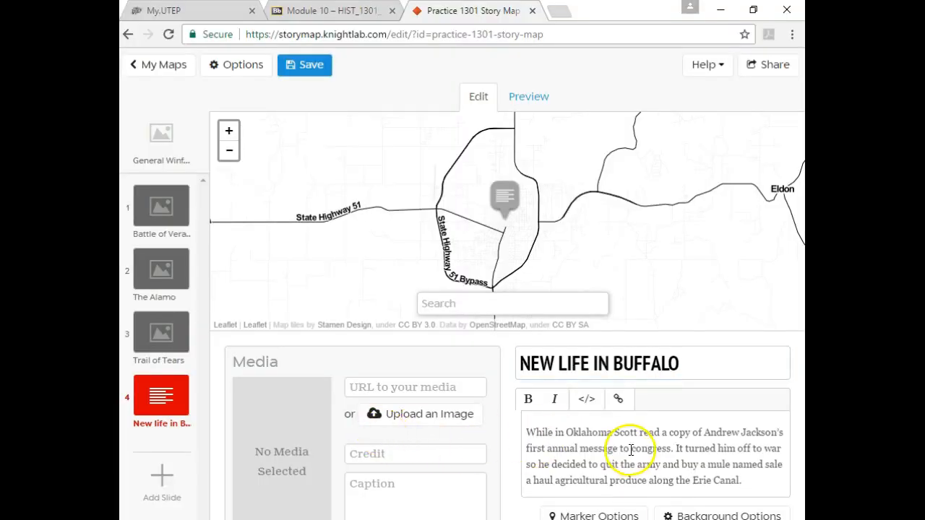
- Upload buffalo.jpg as the image for the New life in Buffalo slide
click(412, 423)
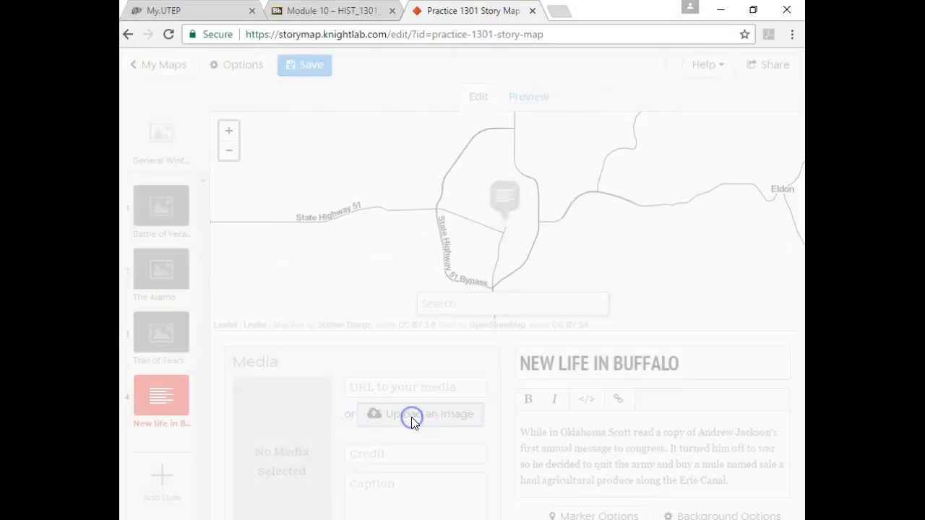
click(312, 156)
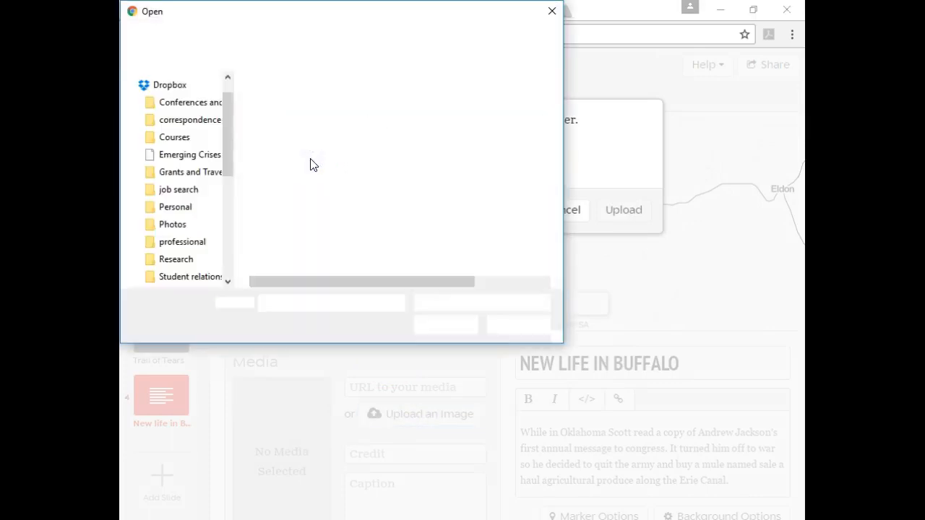
click(281, 118)
click(425, 324)
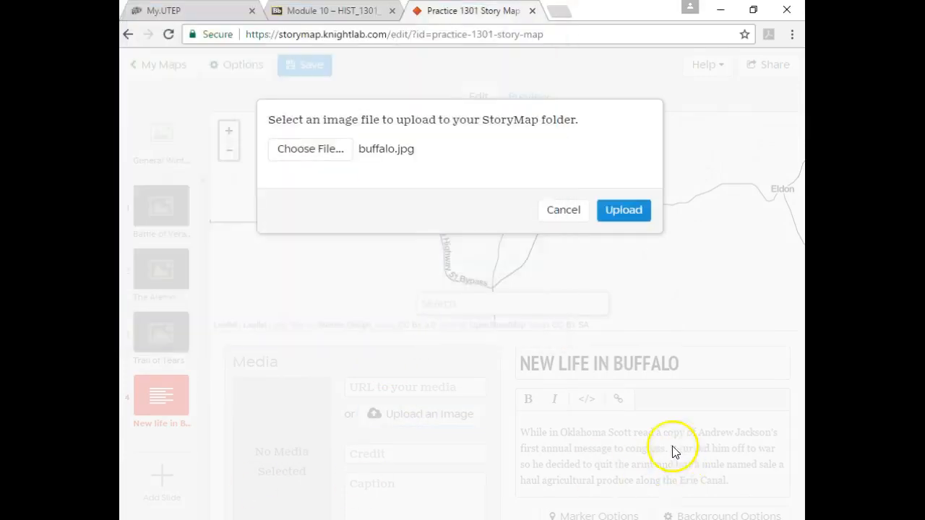
click(621, 209)
- Link "Andrew Jackson's first annual message to congress" in slide 4's body text to the loc.gov URL copied from the Word tutorial document, using Chrome
key(alt+Tab)
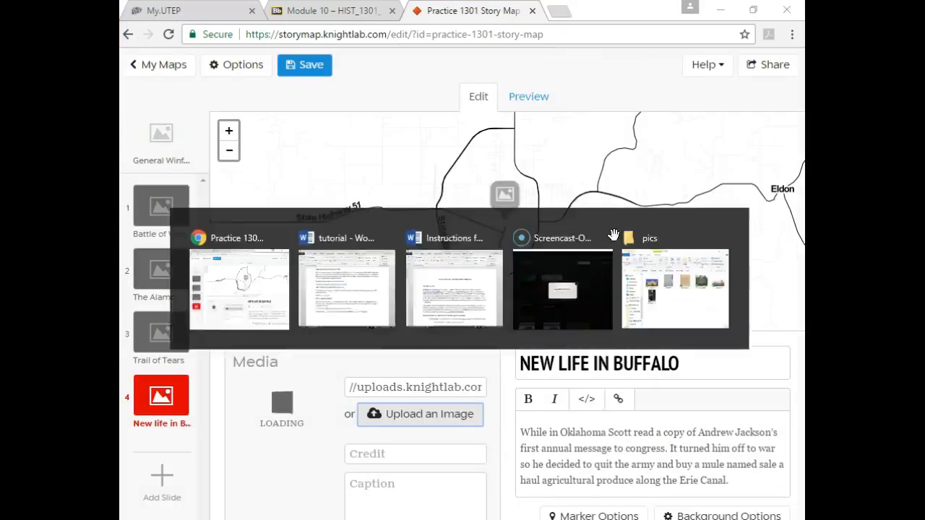
key(alt+Tab)
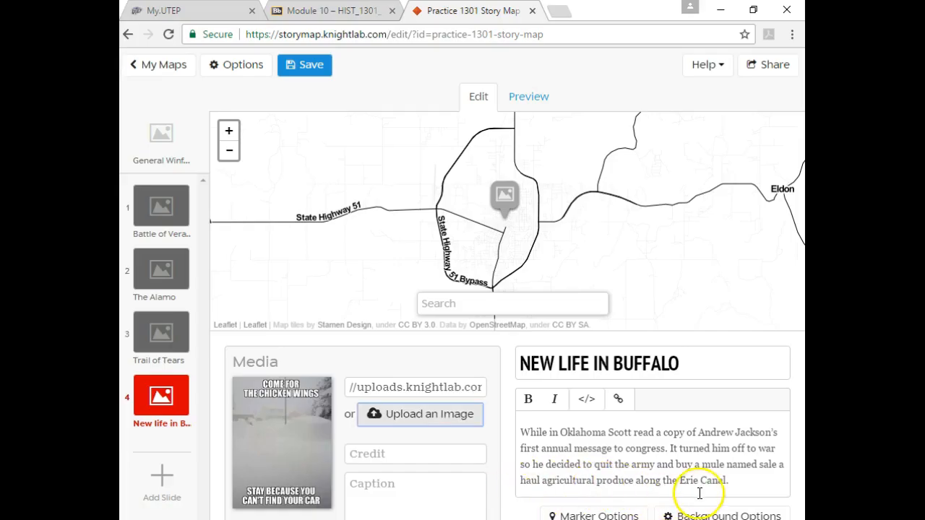
drag(699, 435, 667, 448)
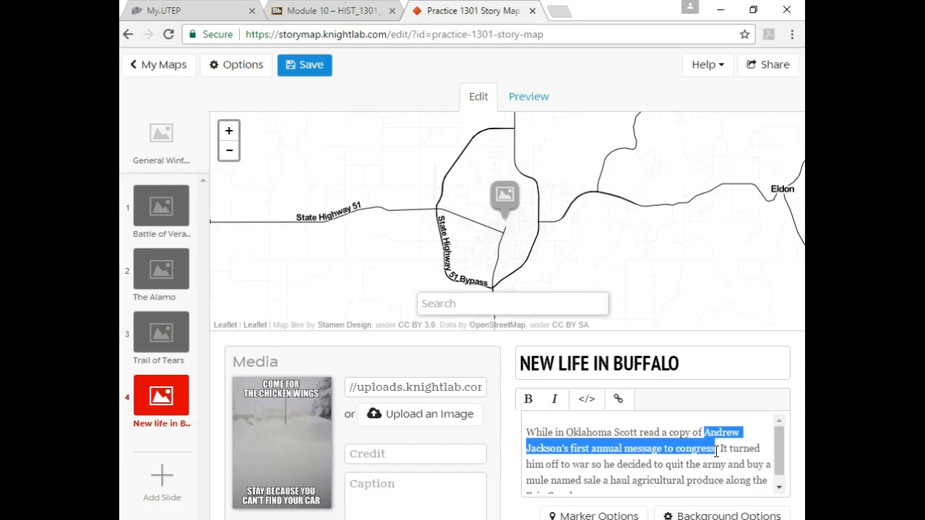
key(alt+Tab)
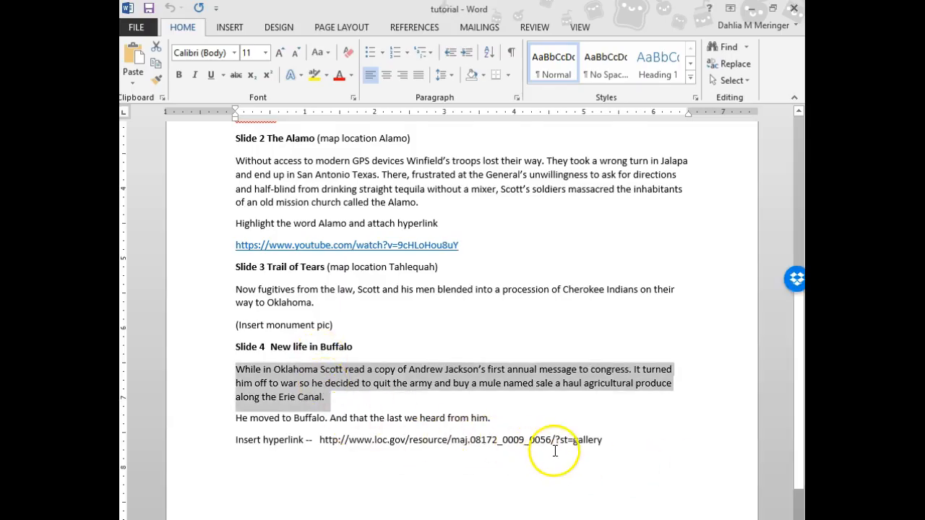
drag(598, 443, 325, 441)
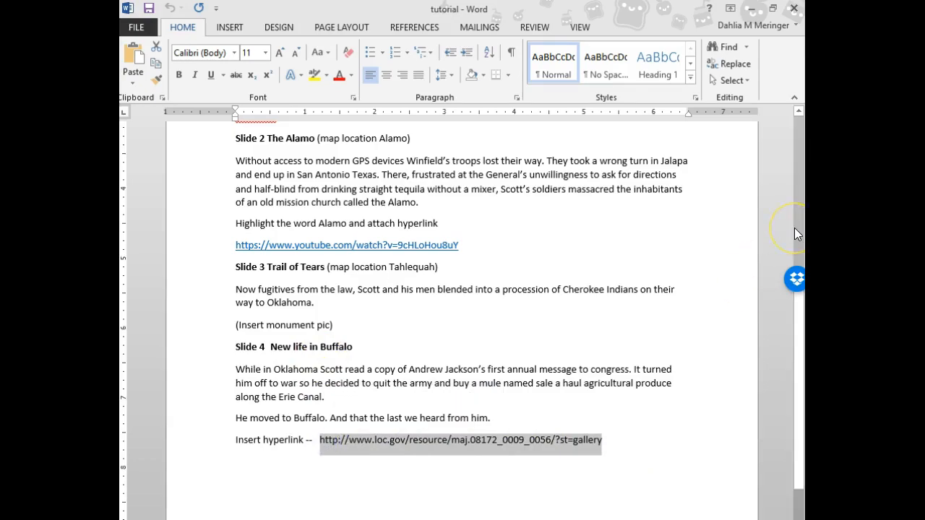
key(alt+Tab)
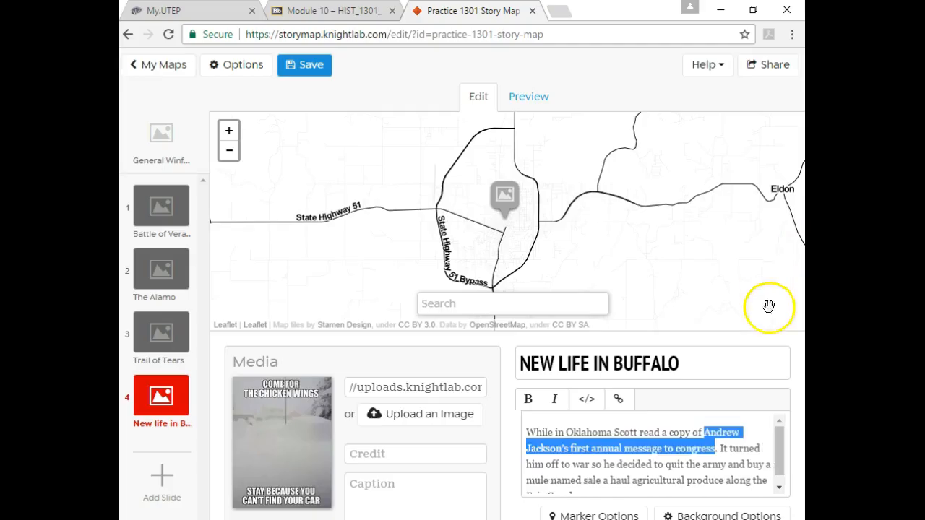
click(620, 400)
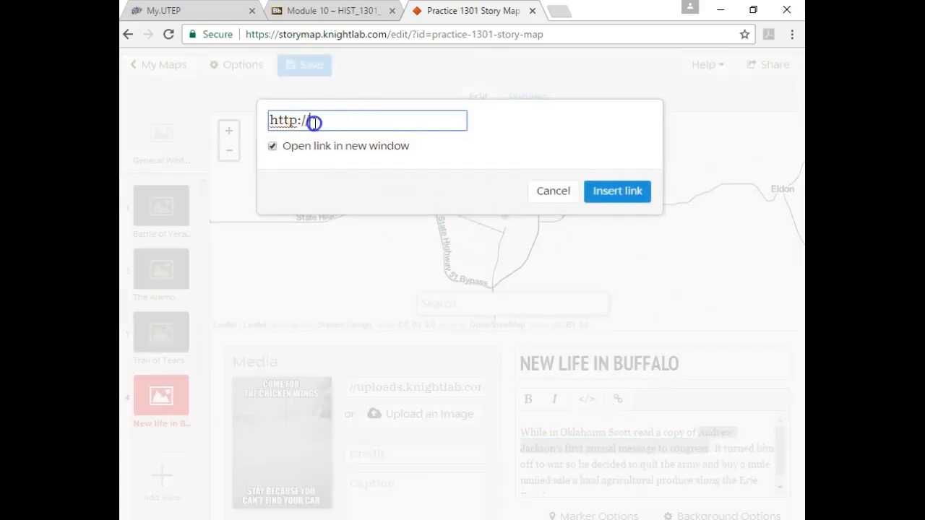
drag(315, 121, 232, 125)
key(ctrl+v)
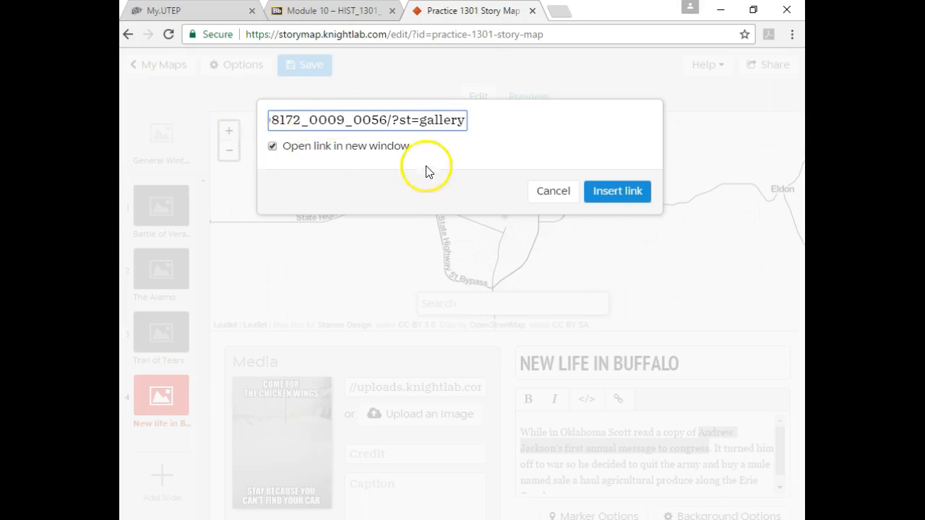
click(633, 190)
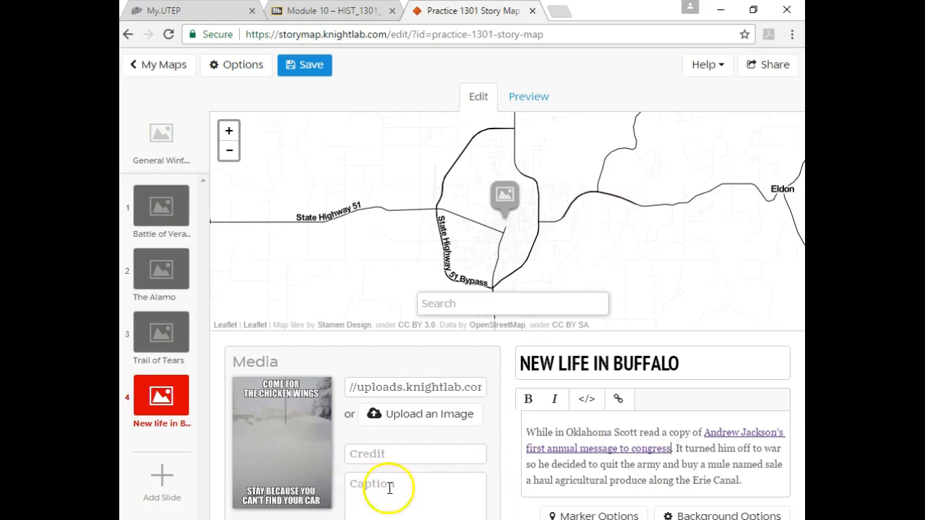
- Preview the story map from the title slide through Battle of Veracruz to The Alamo
click(169, 137)
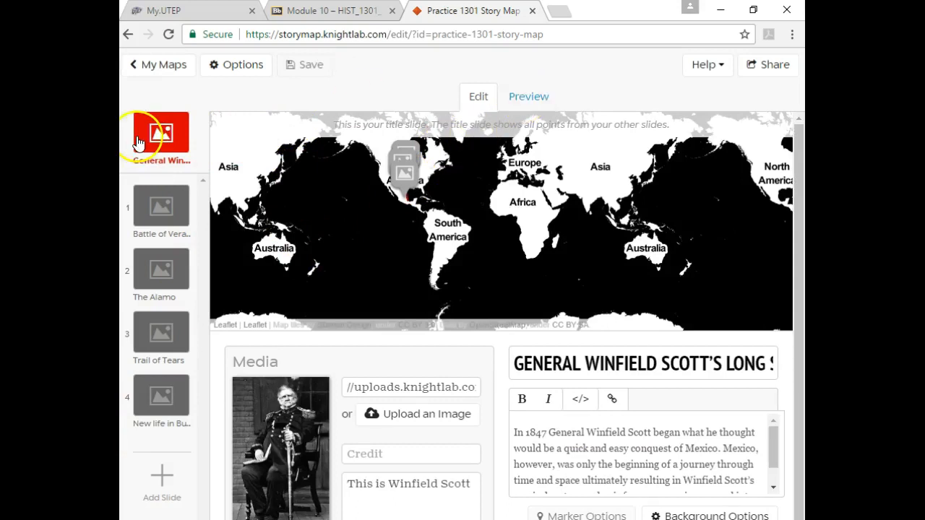
click(524, 99)
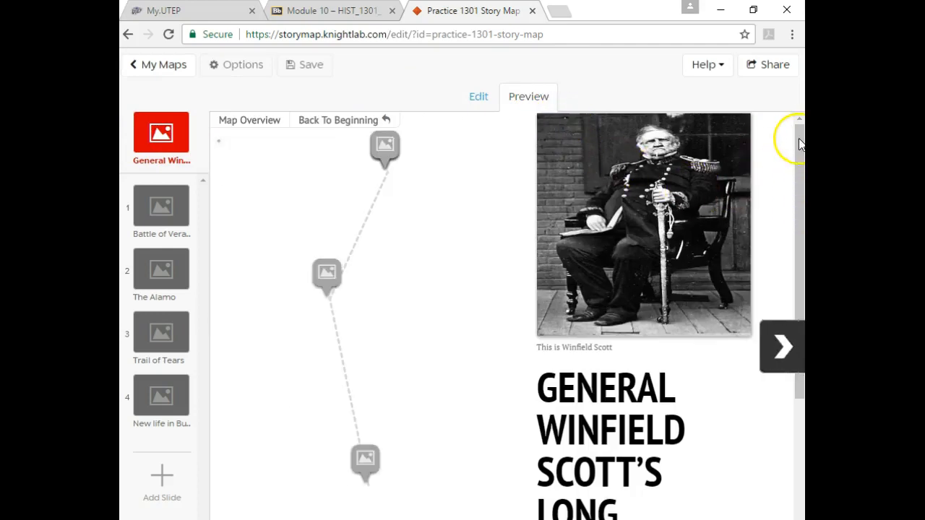
drag(800, 140, 800, 318)
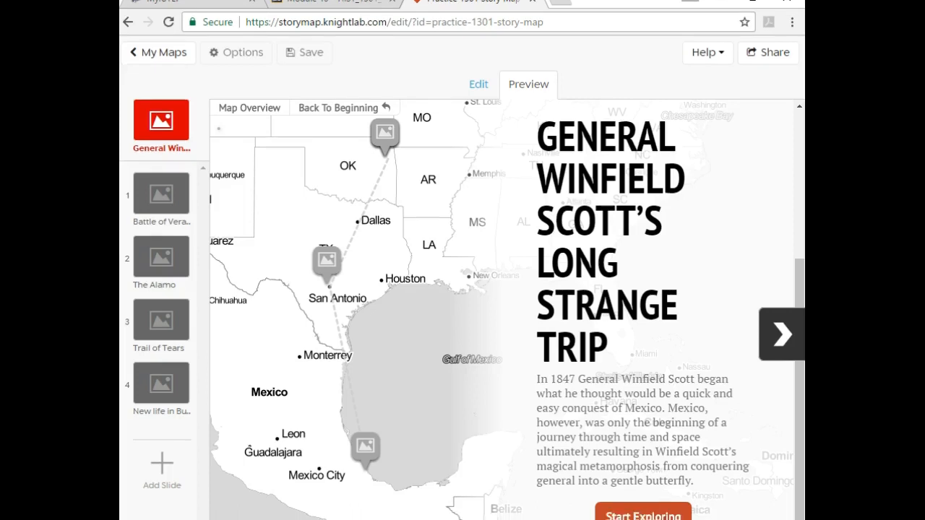
click(646, 513)
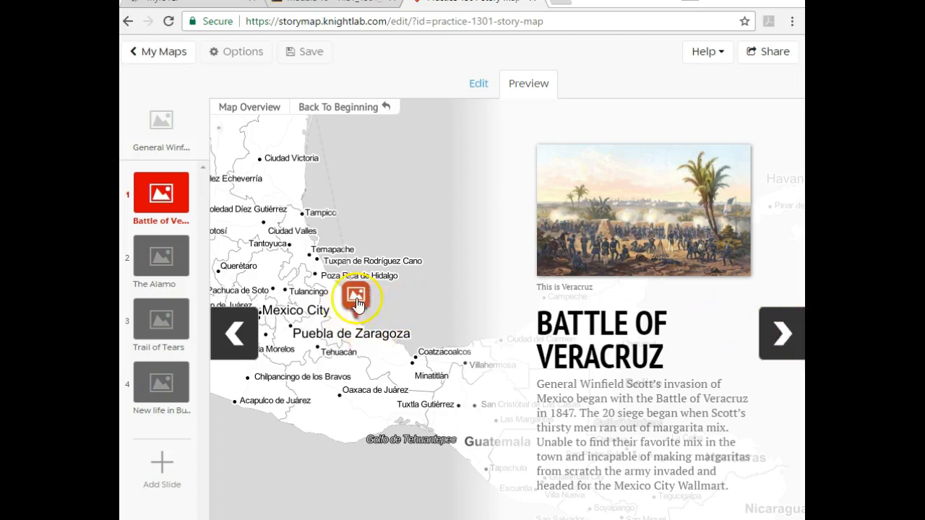
click(781, 332)
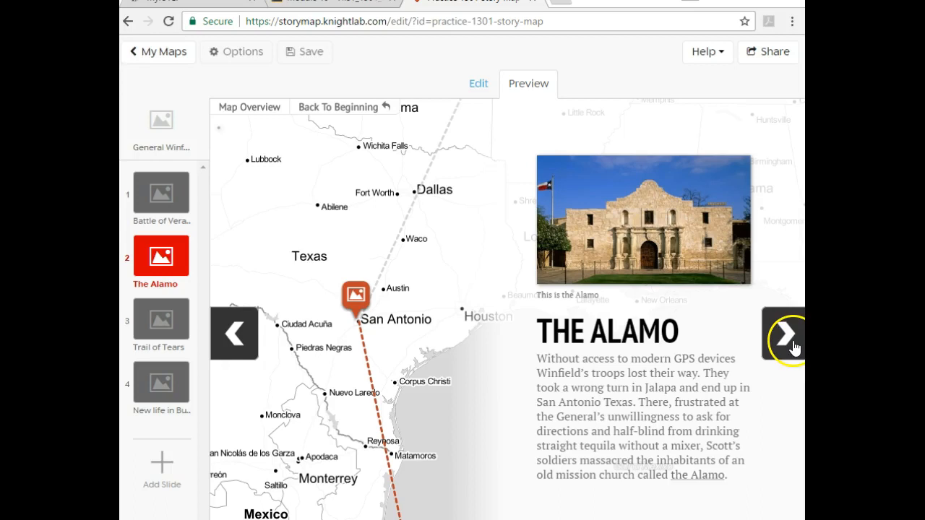
- Test the Alamo hyperlink by watching its YouTube video full screen, and close the video's browser tab
click(697, 477)
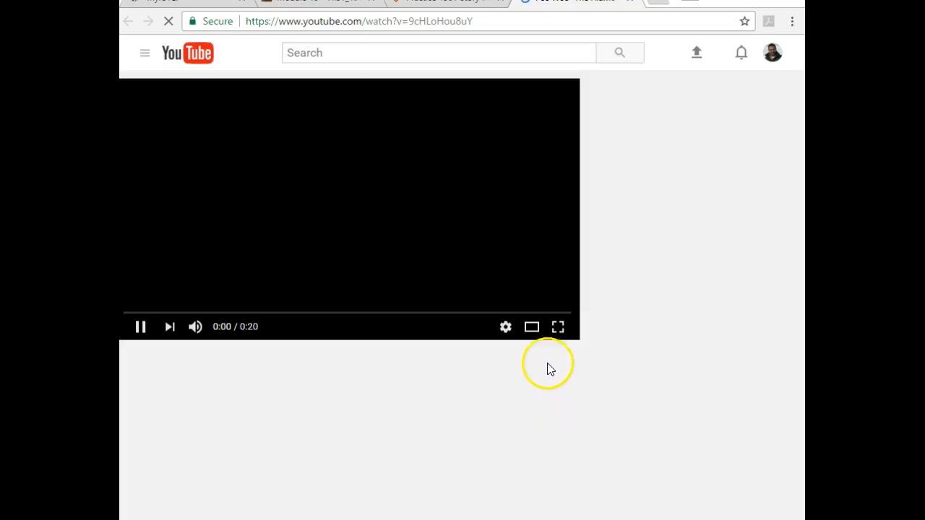
click(558, 327)
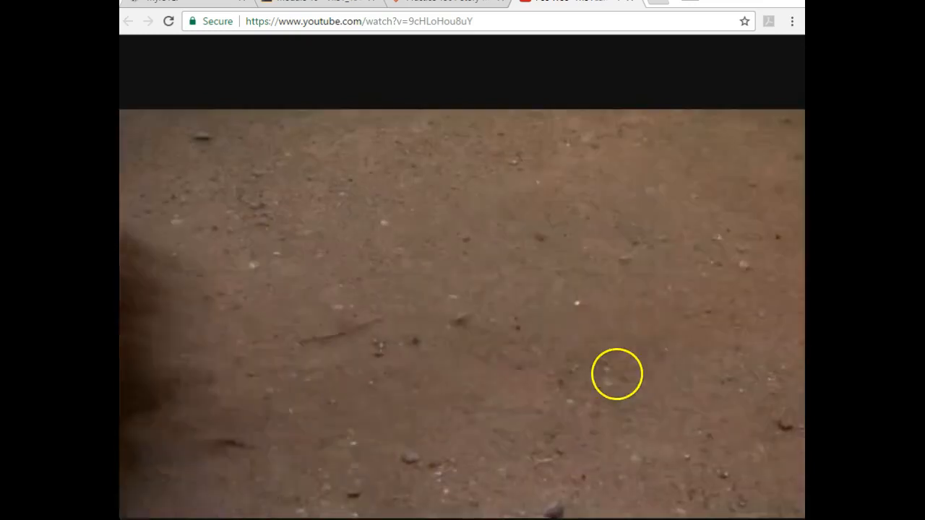
double_click(616, 373)
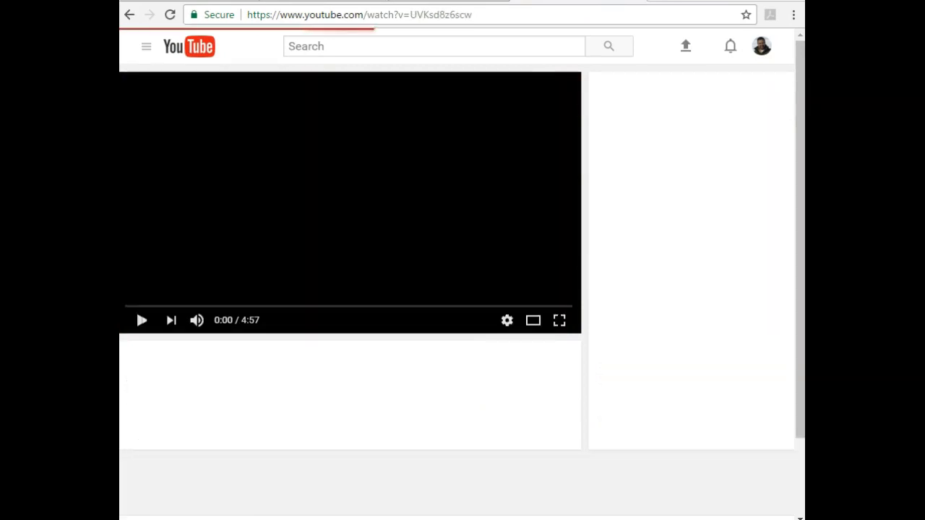
key(ctrl+w)
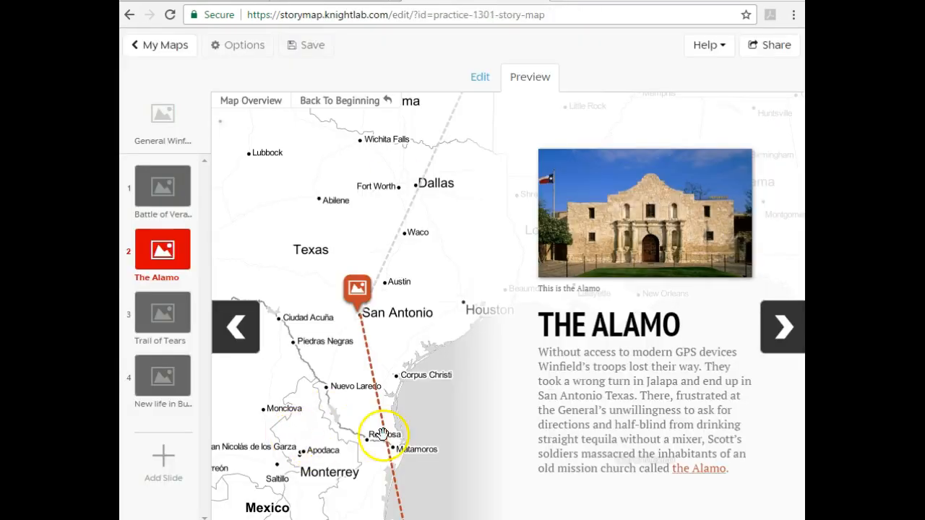
- Preview the Trail of Tears and New life in Buffalo slides
click(783, 329)
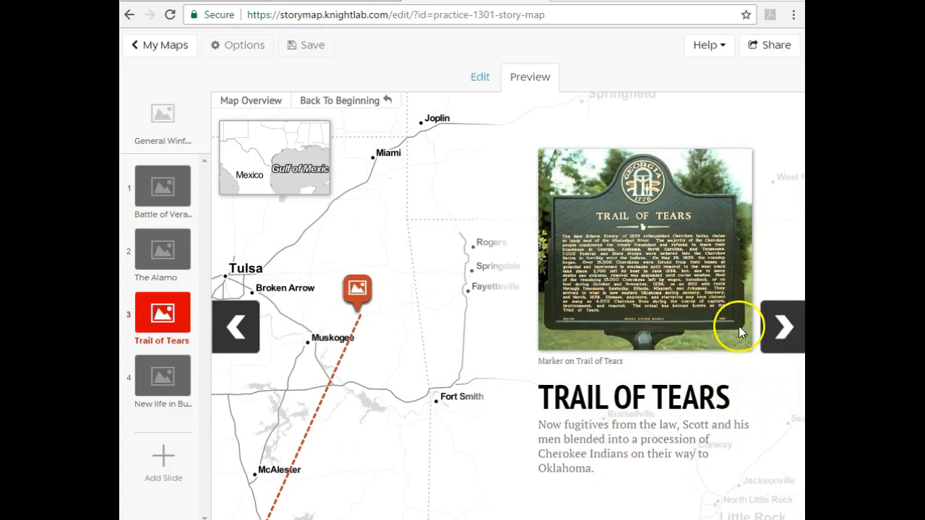
click(771, 328)
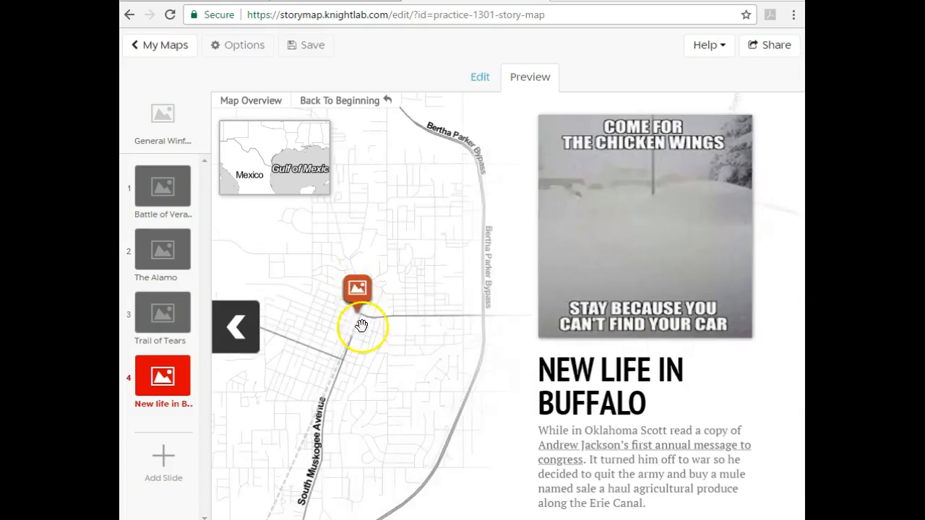
- Set the location of slide 4, New life in Buffalo, to Buffalo, NY, United States, and save the story map
click(480, 82)
click(482, 284)
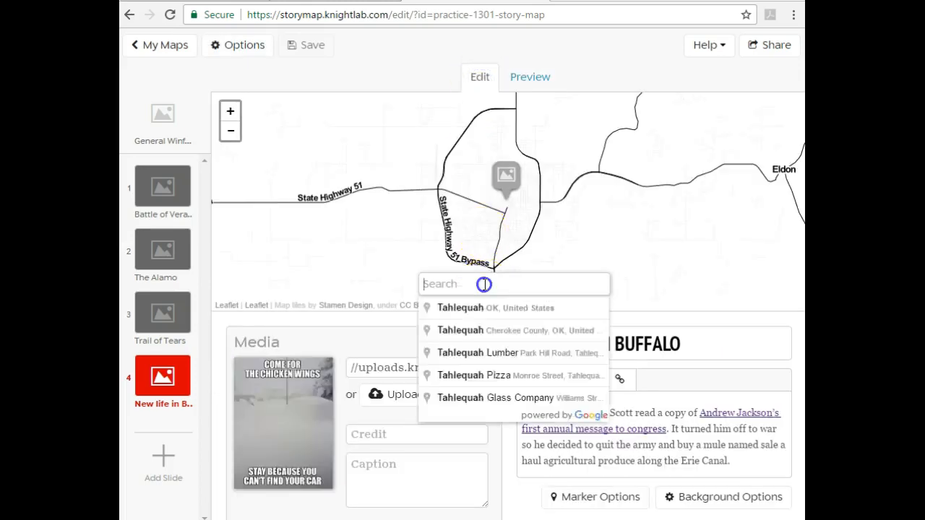
text(bu)
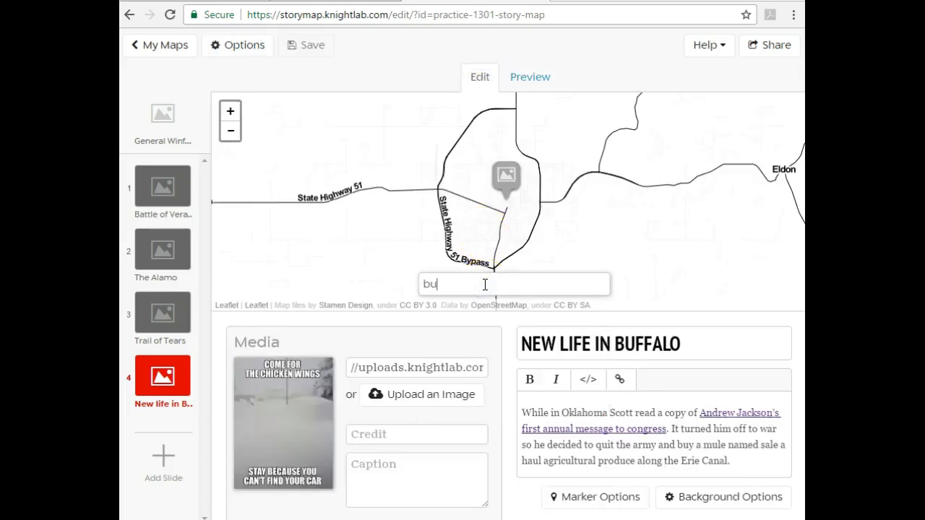
text(ffa)
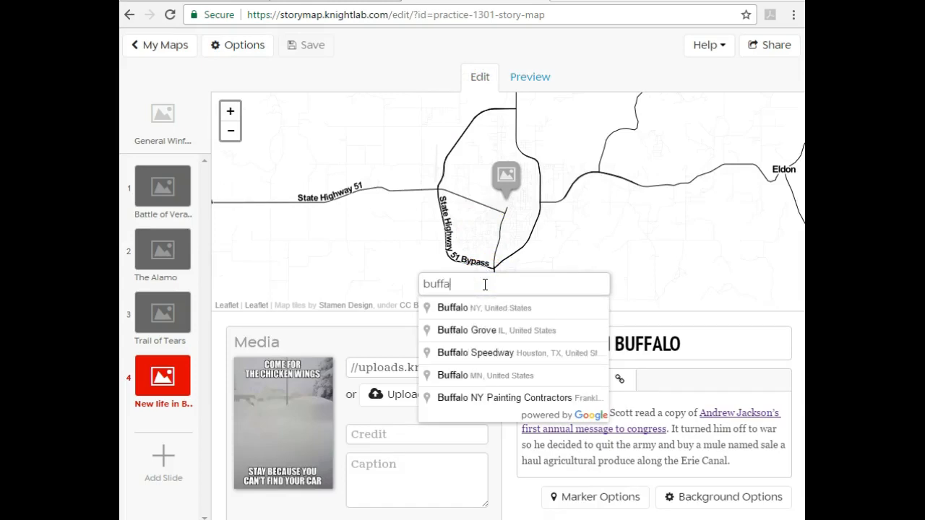
click(465, 309)
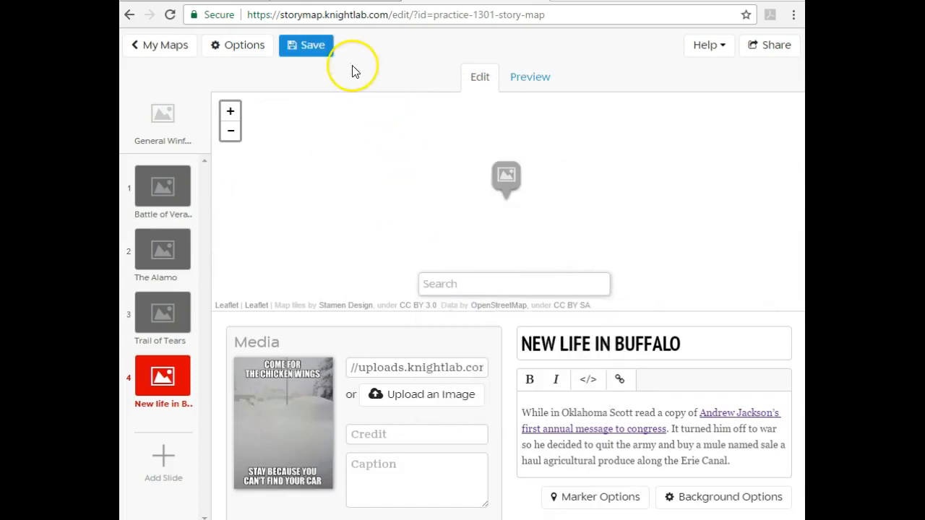
click(316, 48)
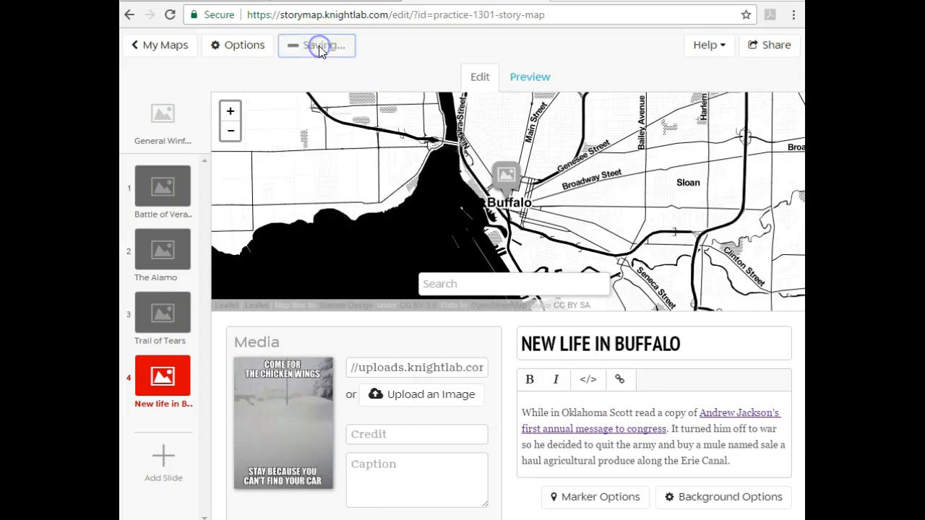
- Preview slide 4 and test its Andrew Jackson hyperlink by looking through the Library of Congress page, and close that page's browser tab
click(529, 80)
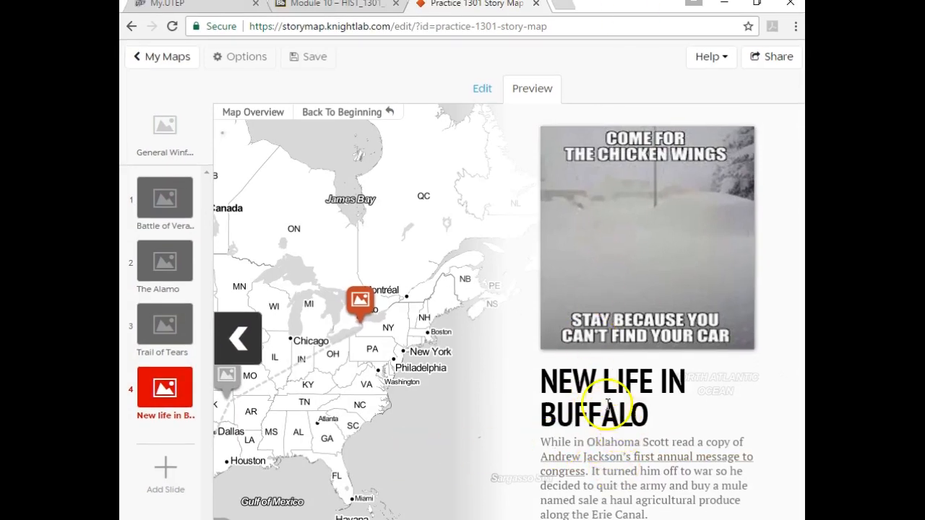
click(603, 463)
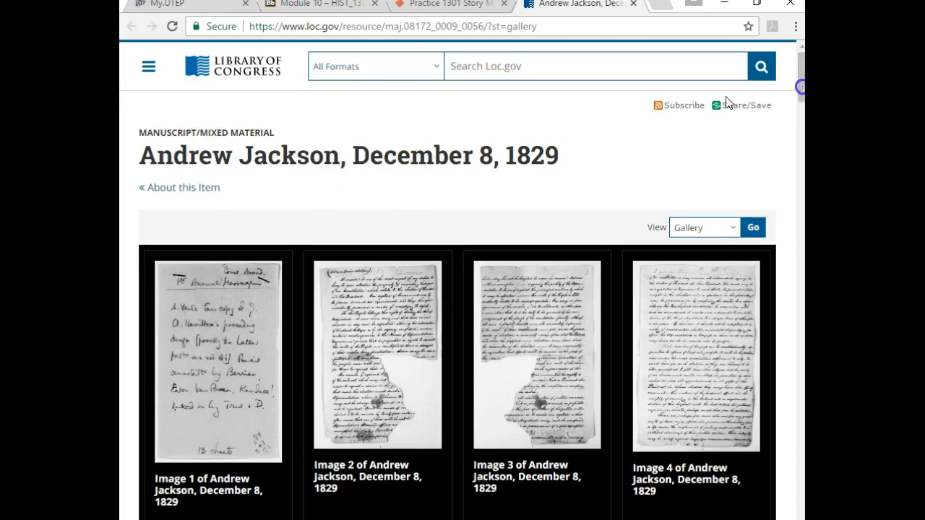
drag(801, 89, 799, 362)
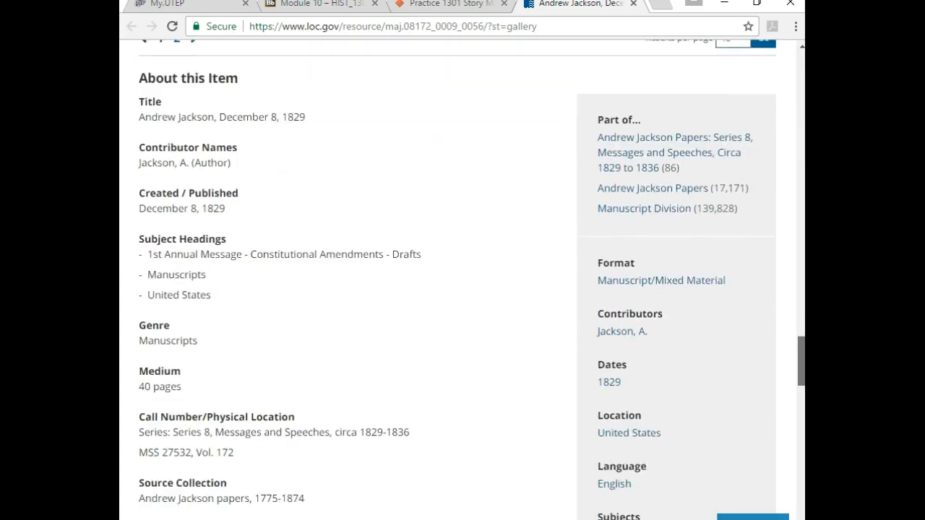
scroll(456, 281, down, 3)
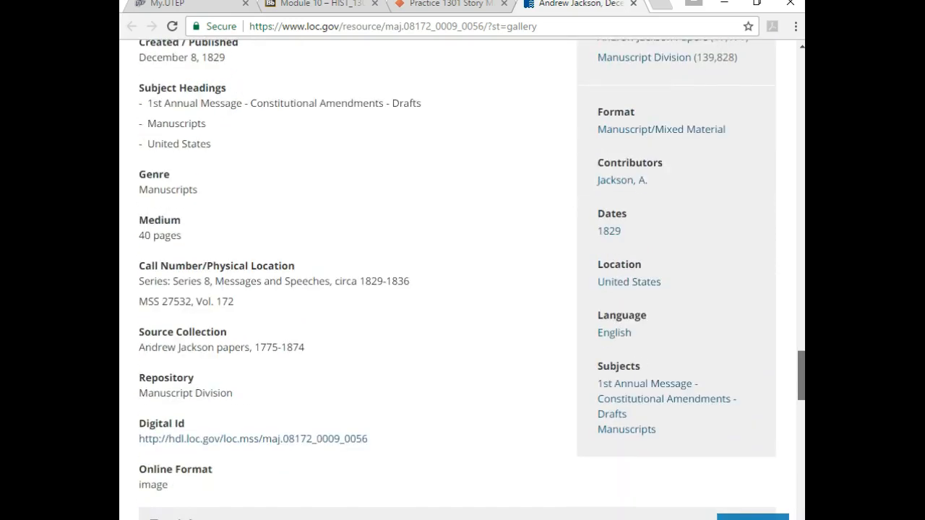
drag(801, 376, 795, 72)
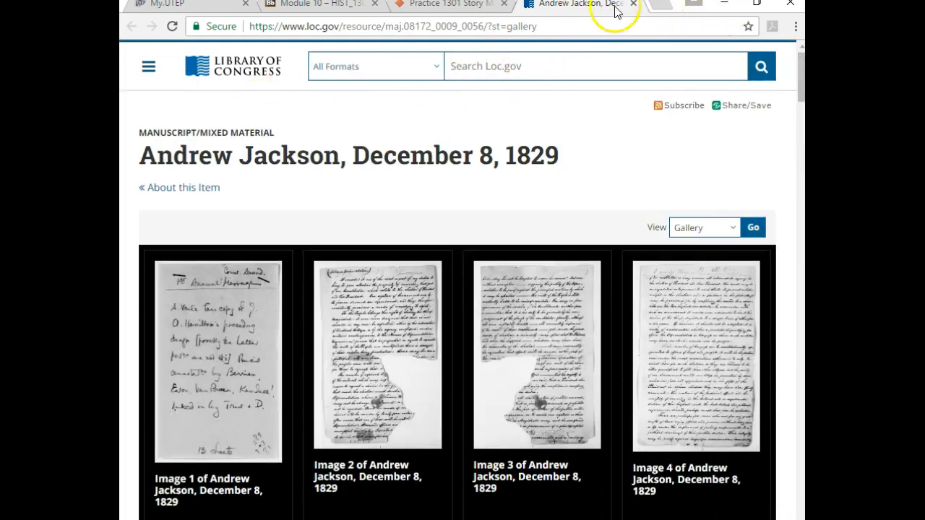
click(633, 6)
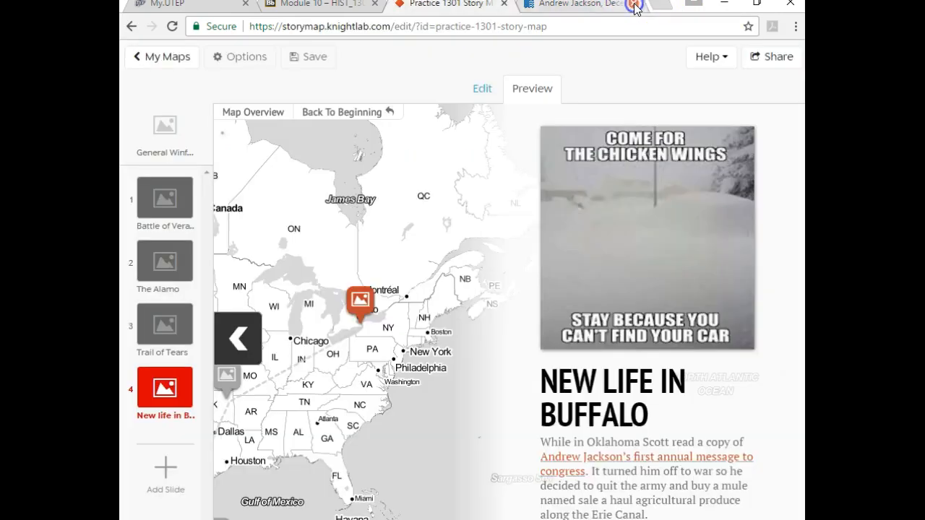